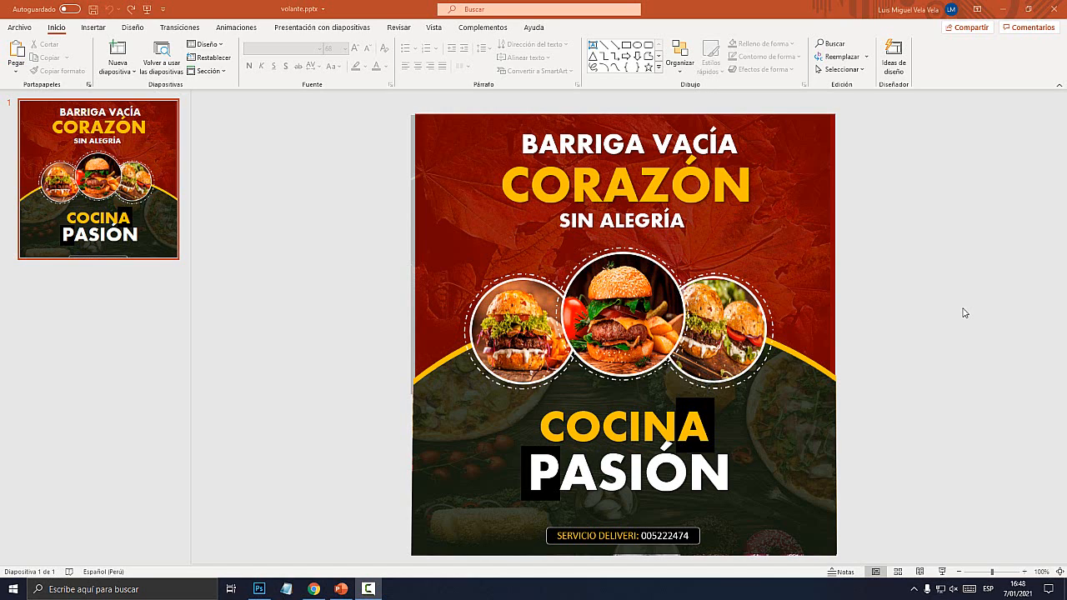
Step: Try replacing the "BARRIGA VACÍA" headline with the sample text "asdfad", and undo the edit
{"action": "left_click", "coordinate": [802, 224]}
{"action": "left_click", "coordinate": [891, 226]}
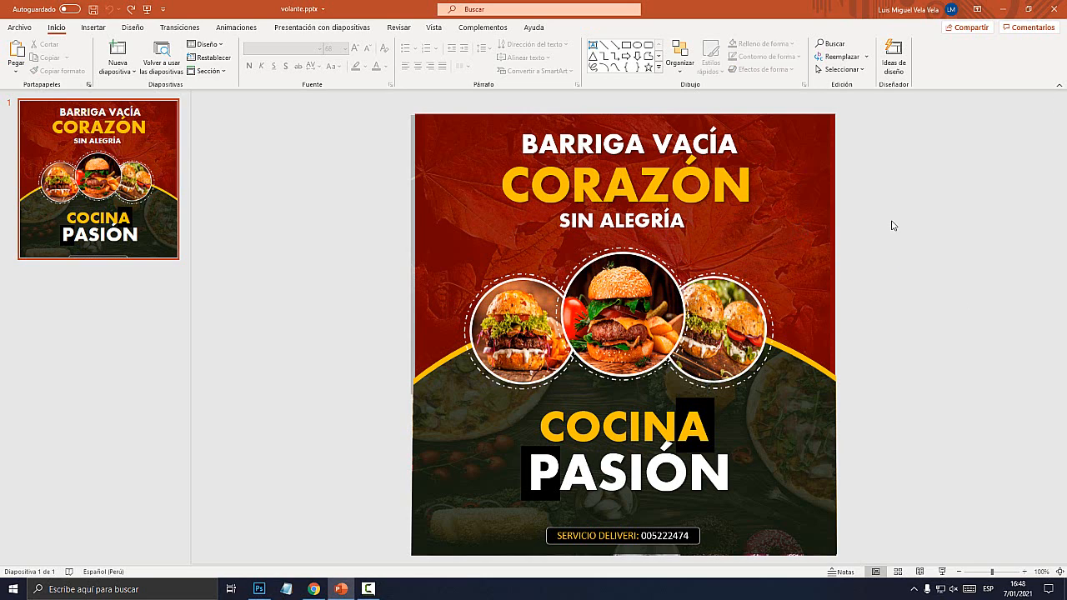
{"action": "left_click", "coordinate": [671, 192]}
{"action": "left_click", "coordinate": [688, 150]}
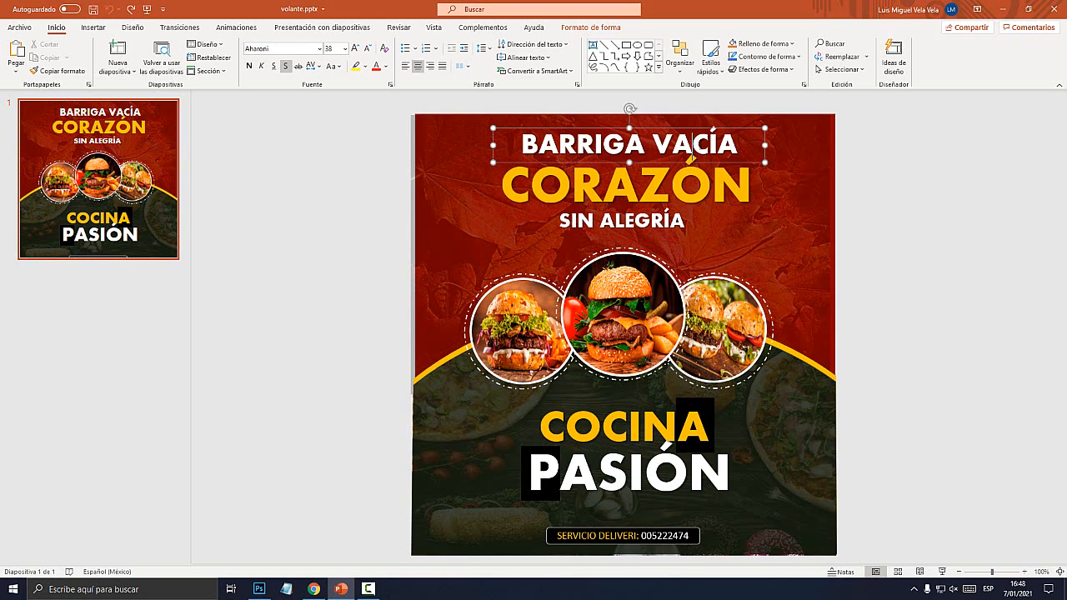
{"action": "type", "text": "dfadfa"}
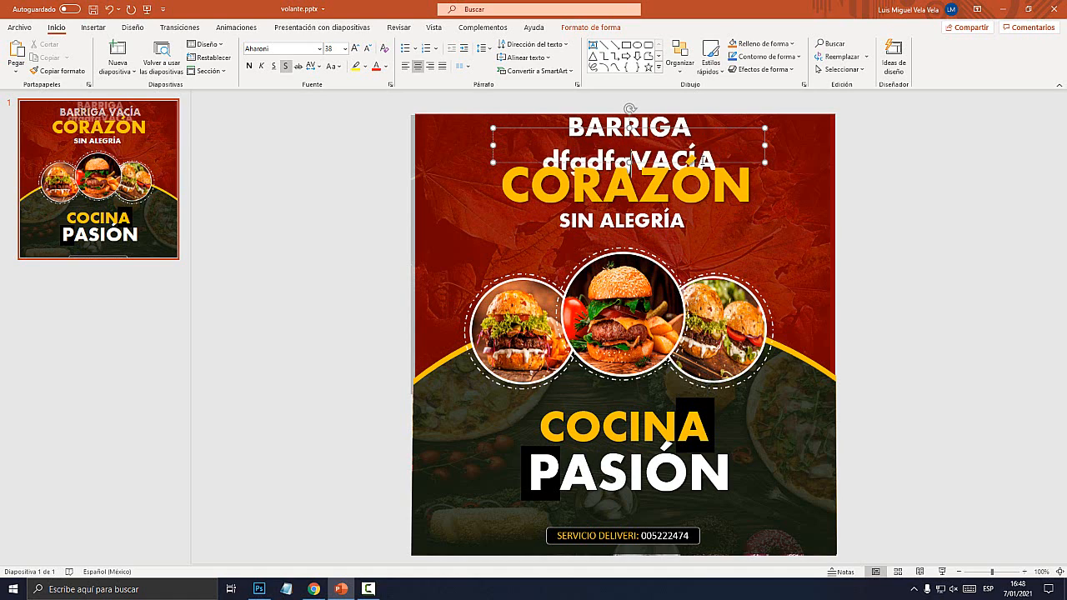
{"action": "key", "text": "ctrl+z"}
{"action": "key", "text": "ctrl+a"}
{"action": "type", "text": "asdfad"}
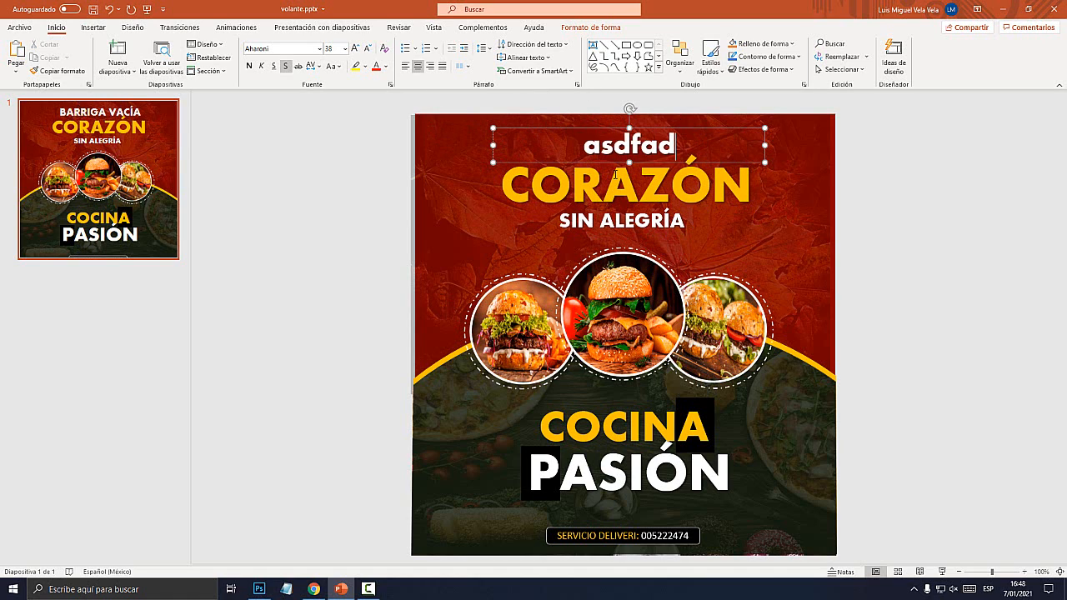
{"action": "key", "text": "ctrl+z"}
{"action": "left_click", "coordinate": [834, 231]}
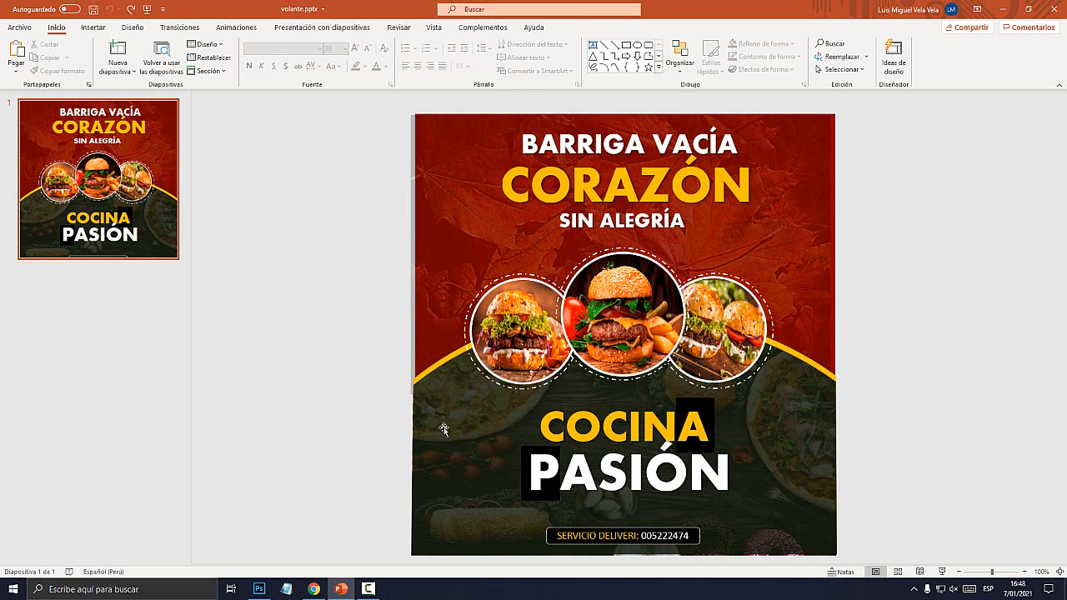
Step: Preview a dark blue fill on the flyer's lower curved shape and leave without applying it
{"action": "left_click", "coordinate": [408, 350]}
{"action": "left_click", "coordinate": [591, 28]}
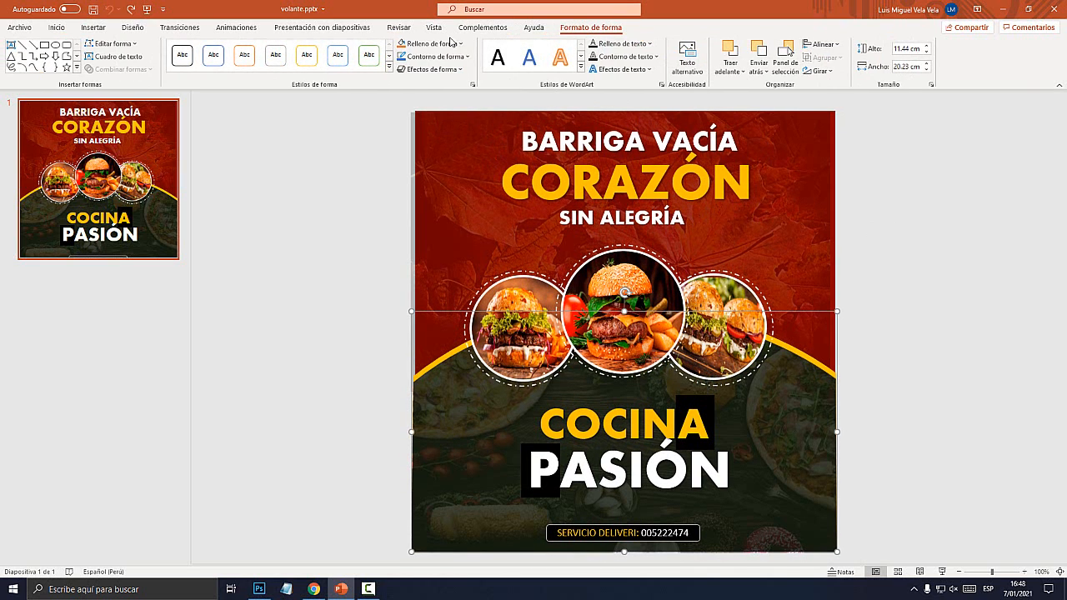
{"action": "left_click", "coordinate": [449, 43]}
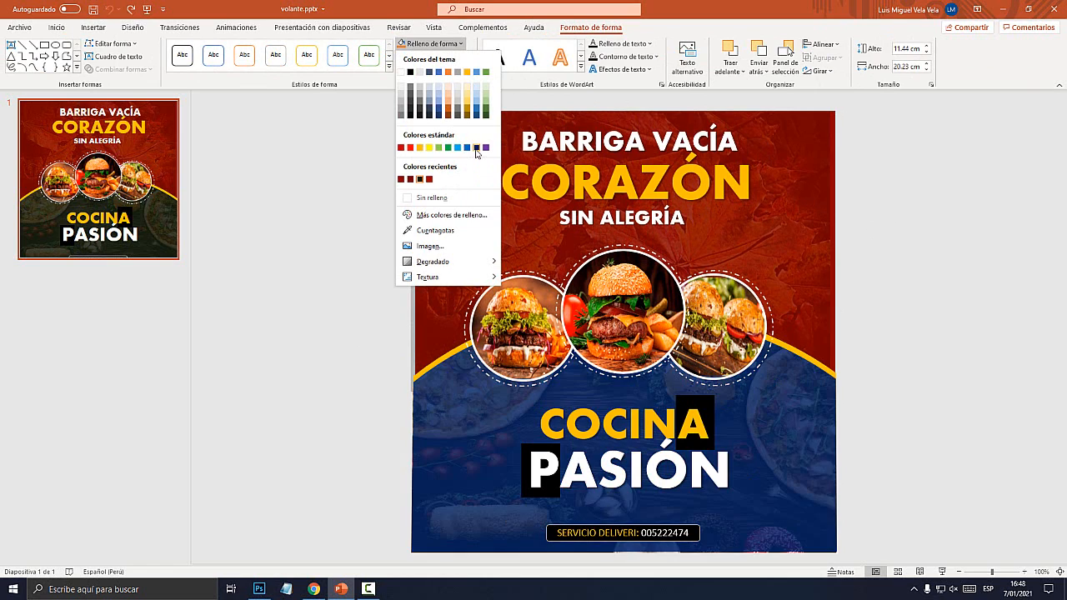
{"action": "left_click", "coordinate": [740, 294]}
Step: Try filling the flyer's central circle with the sandwich picture from the Desktop, and undo the replacement
{"action": "left_click", "coordinate": [659, 281]}
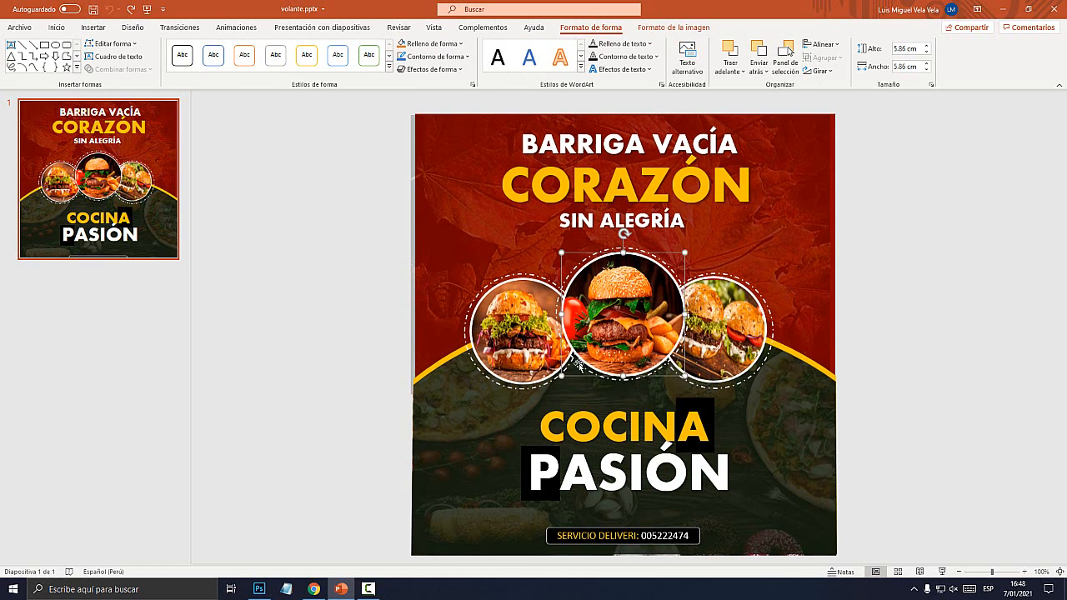
{"action": "left_click", "coordinate": [430, 43]}
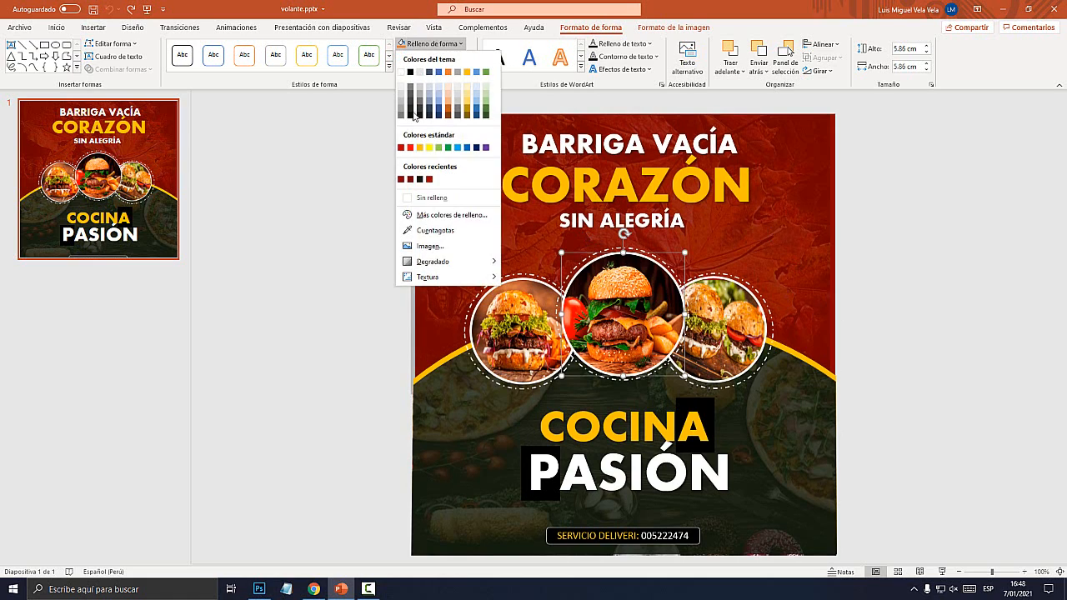
{"action": "left_click", "coordinate": [429, 245]}
{"action": "left_click", "coordinate": [460, 255]}
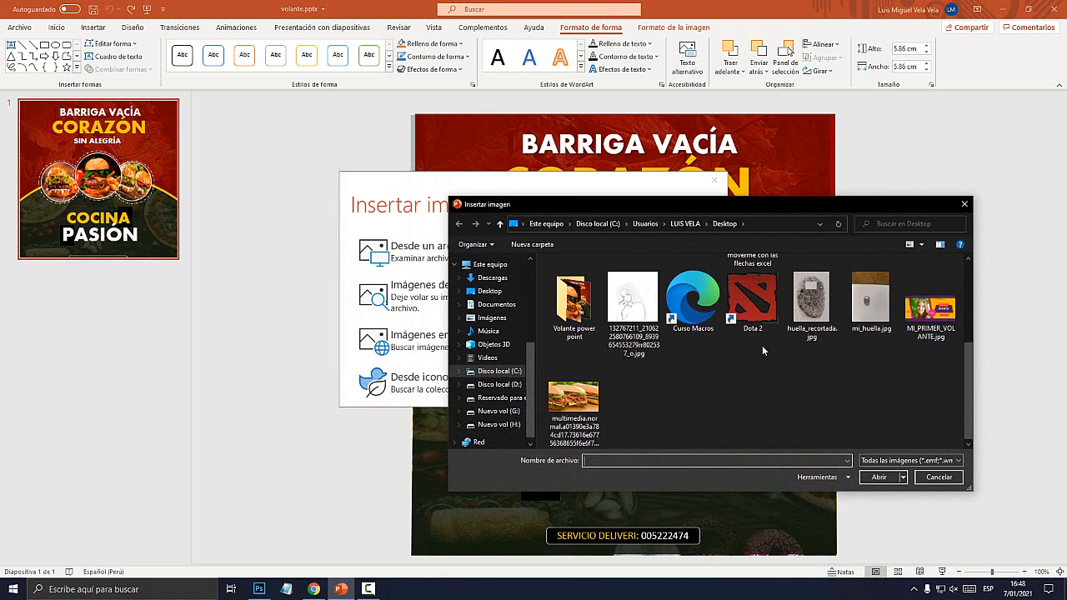
{"action": "double_click", "coordinate": [582, 416]}
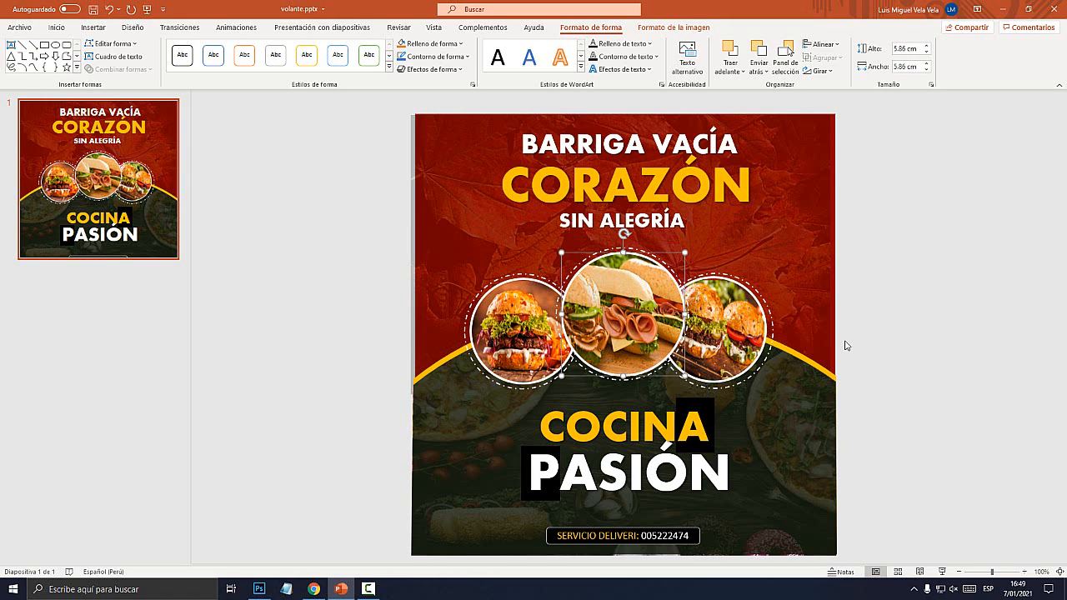
{"action": "key", "text": "ctrl+z"}
{"action": "left_click", "coordinate": [863, 336]}
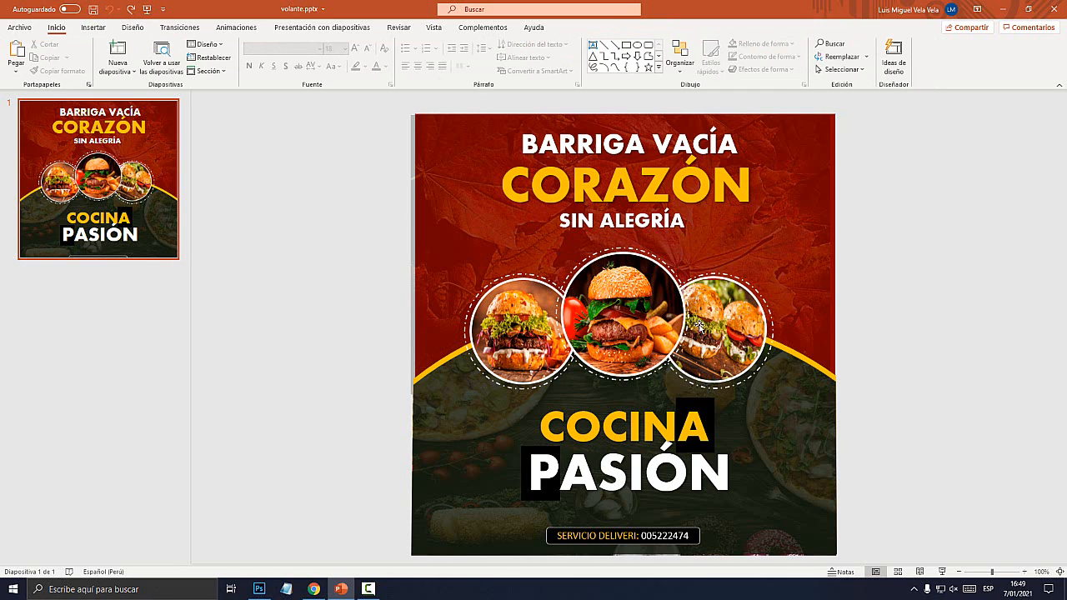
Step: Start another PowerPoint window and create a blank presentation
{"action": "left_click", "coordinate": [126, 589]}
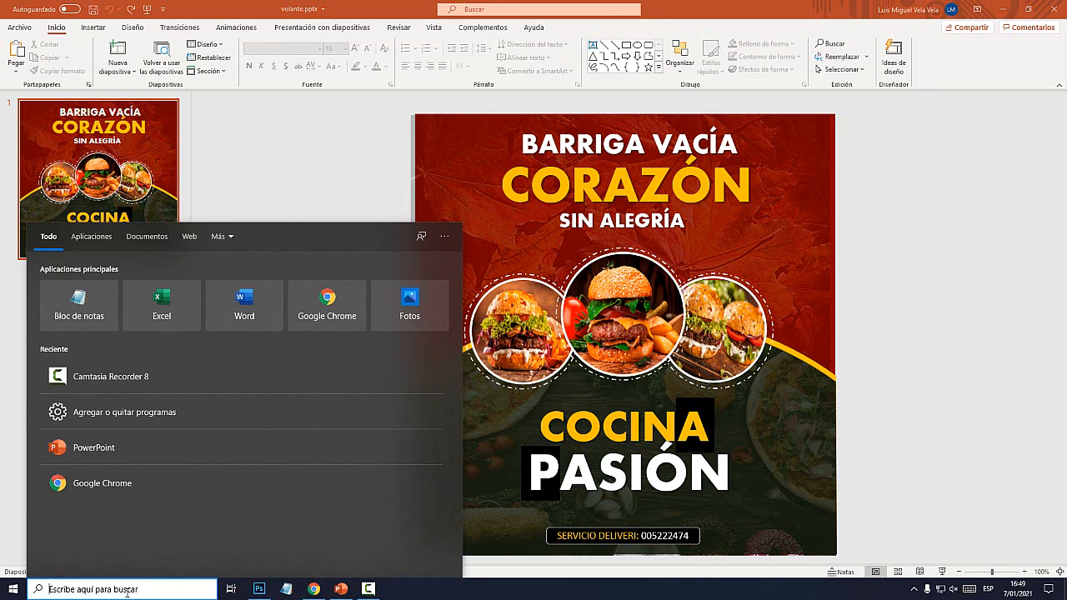
{"action": "type", "text": "power point"}
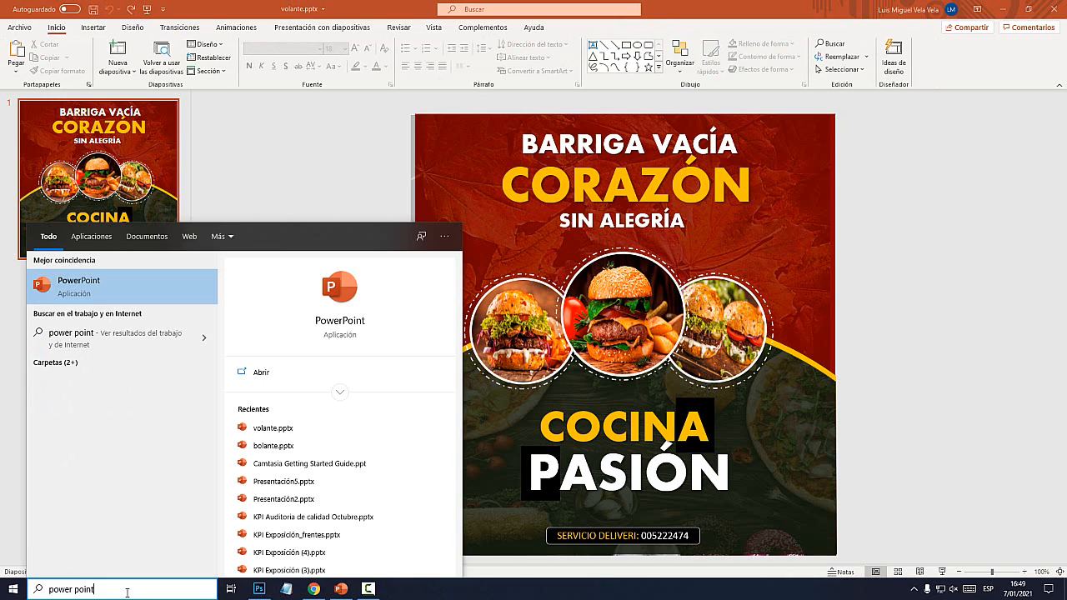
{"action": "key", "text": "Return"}
{"action": "left_click", "coordinate": [143, 120]}
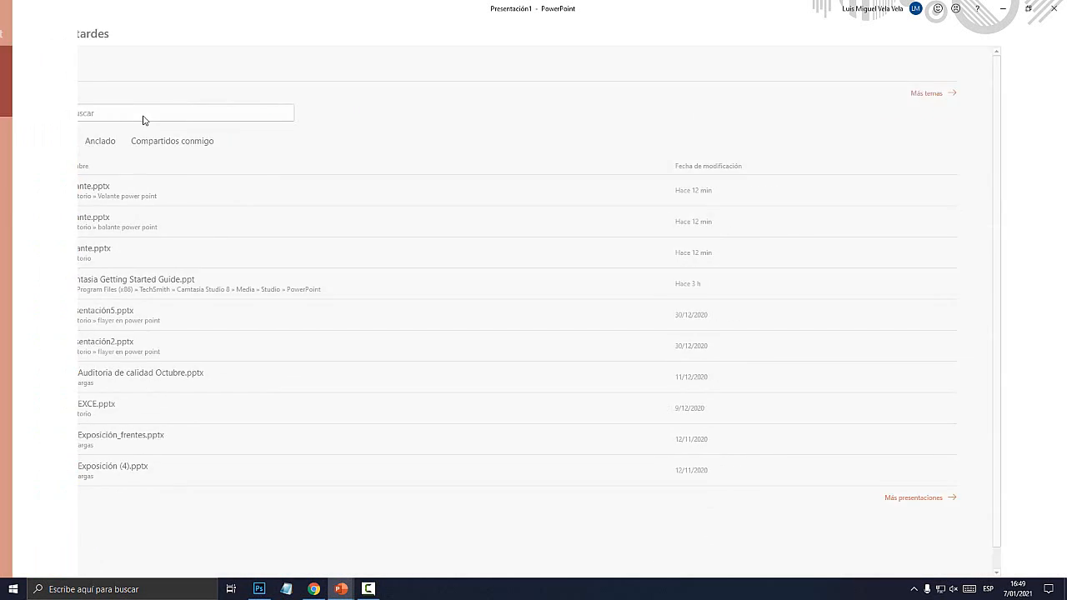
Step: Delete the title and subtitle placeholders from the first slide
{"action": "left_click", "coordinate": [360, 174]}
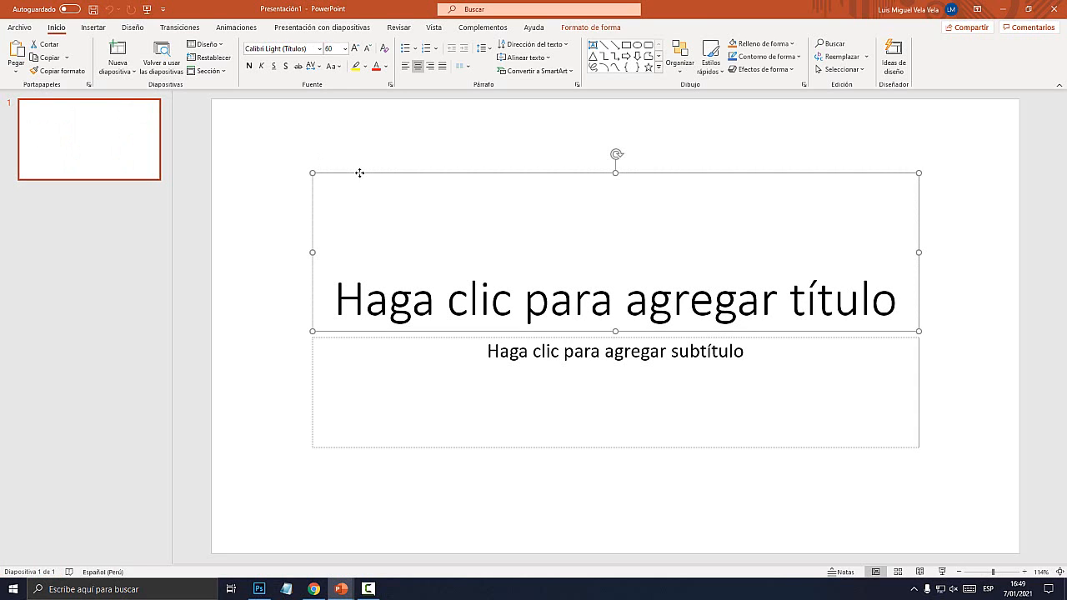
{"action": "key", "text": "Delete"}
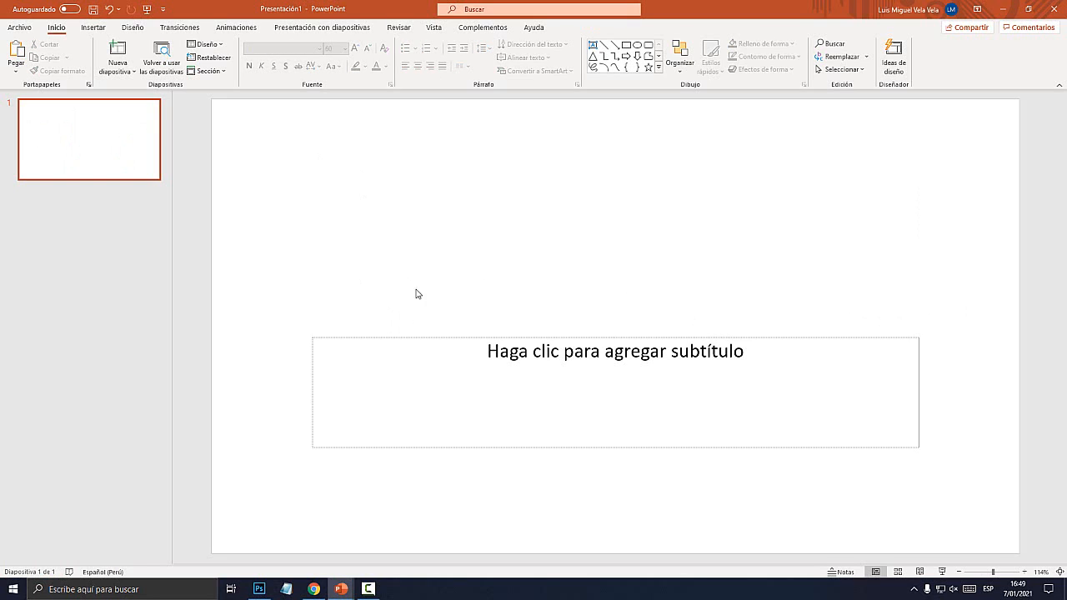
{"action": "left_click", "coordinate": [419, 338]}
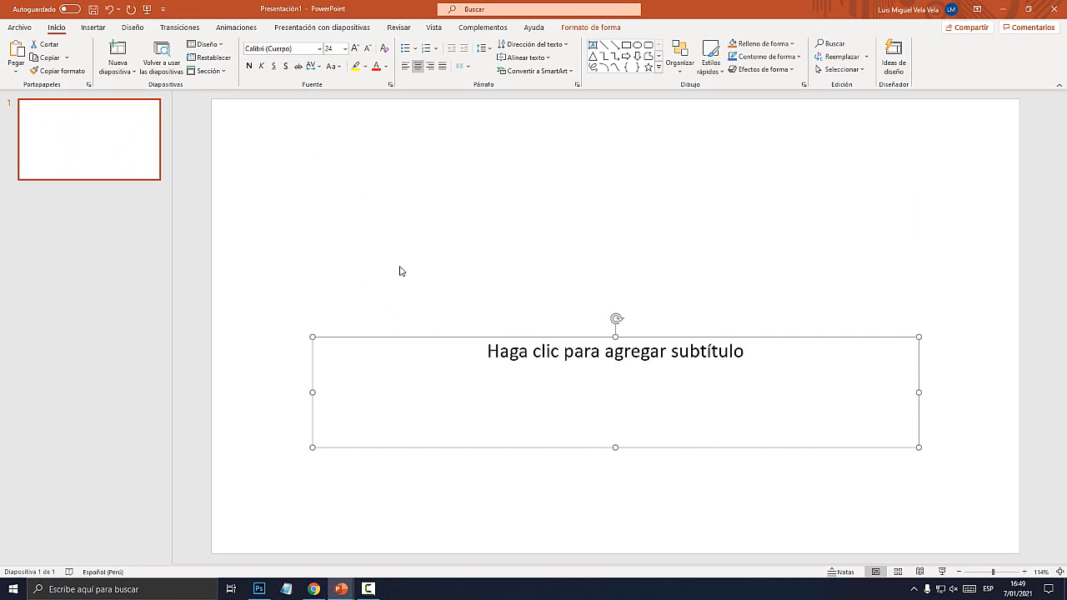
{"action": "key", "text": "Delete"}
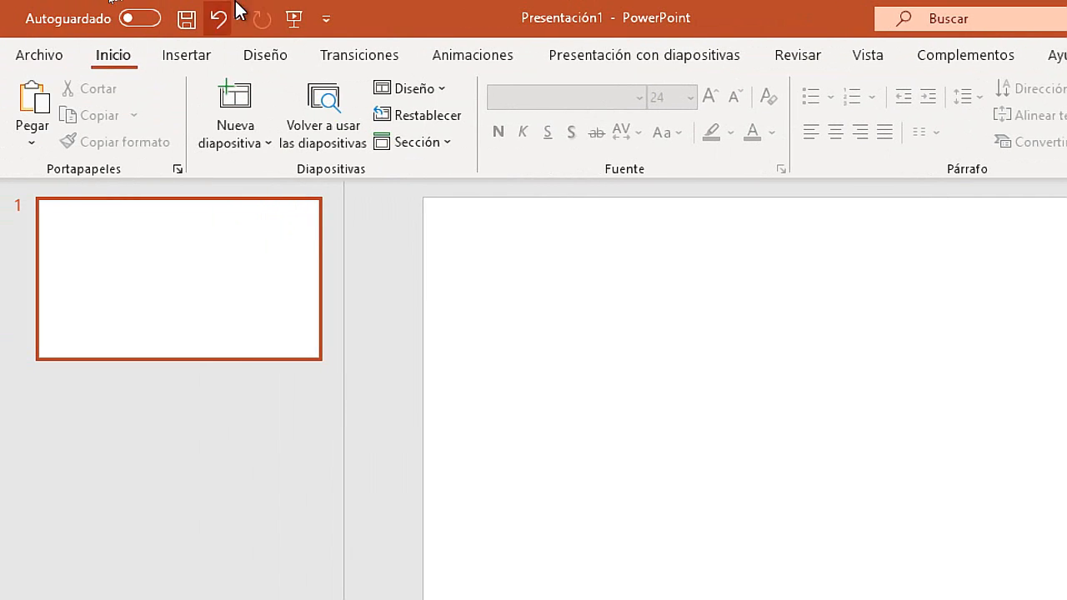
Step: Open the custom slide size settings and choose Personalizado as the slide format
{"action": "left_click", "coordinate": [271, 56]}
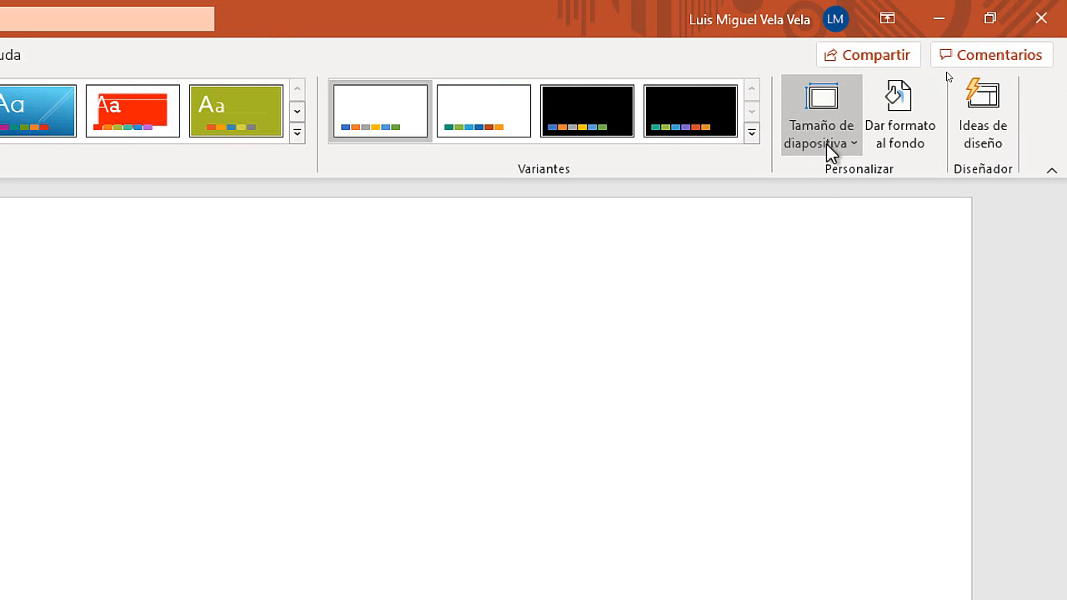
{"action": "left_click", "coordinate": [827, 143]}
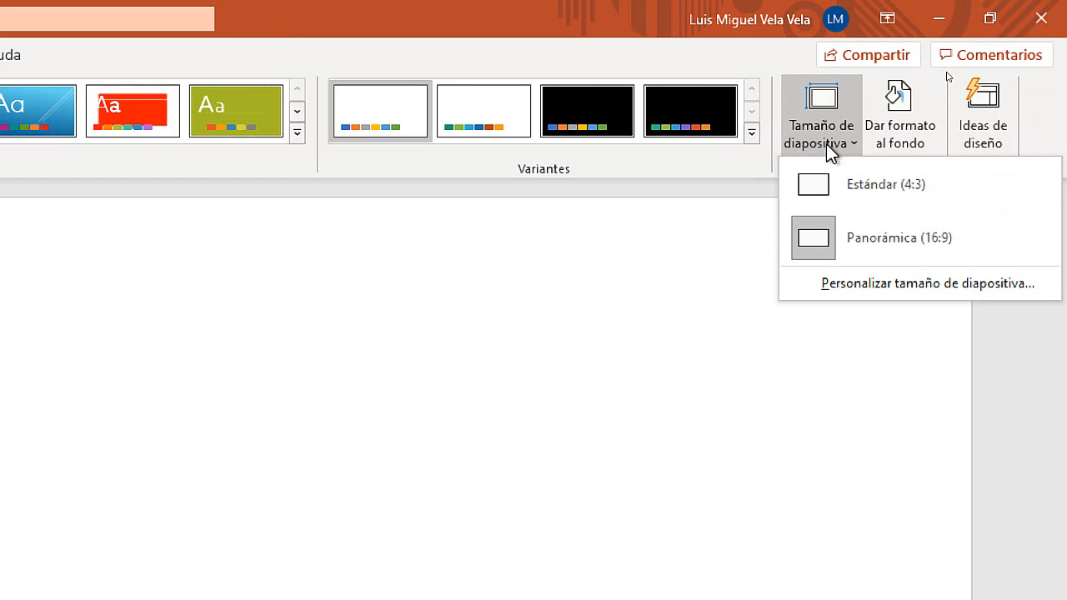
{"action": "left_click", "coordinate": [952, 289]}
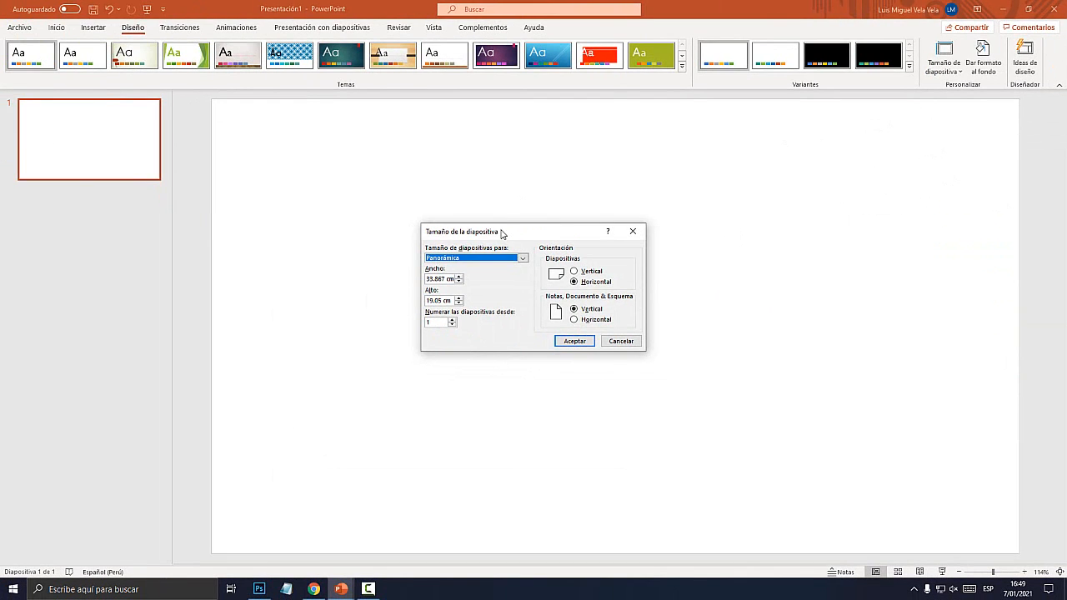
{"action": "left_click_drag", "start_coordinate": [501, 233], "coordinate": [581, 166]}
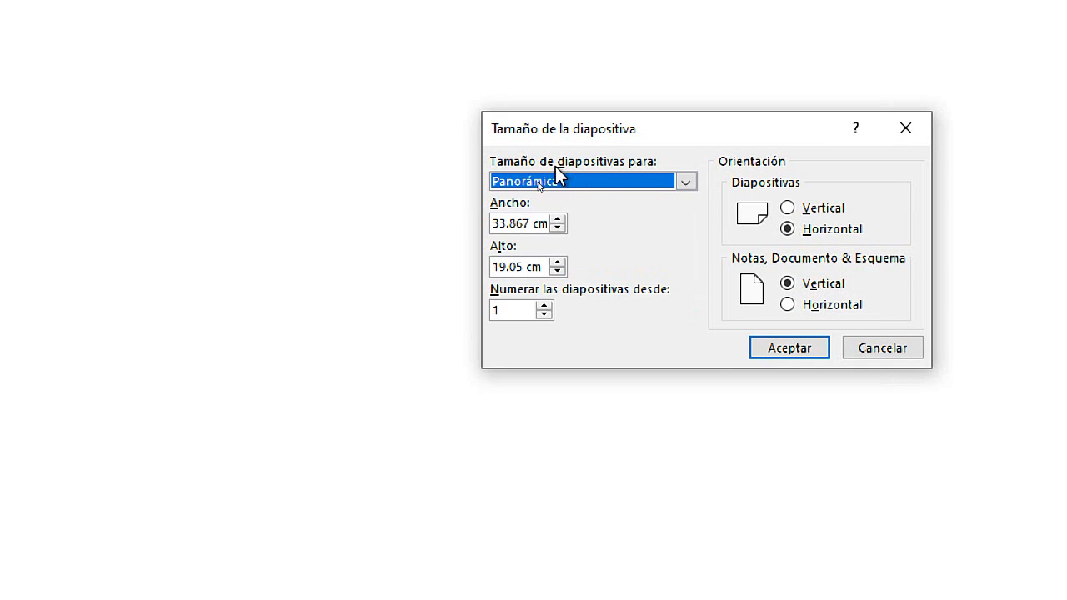
{"action": "left_click", "coordinate": [685, 183]}
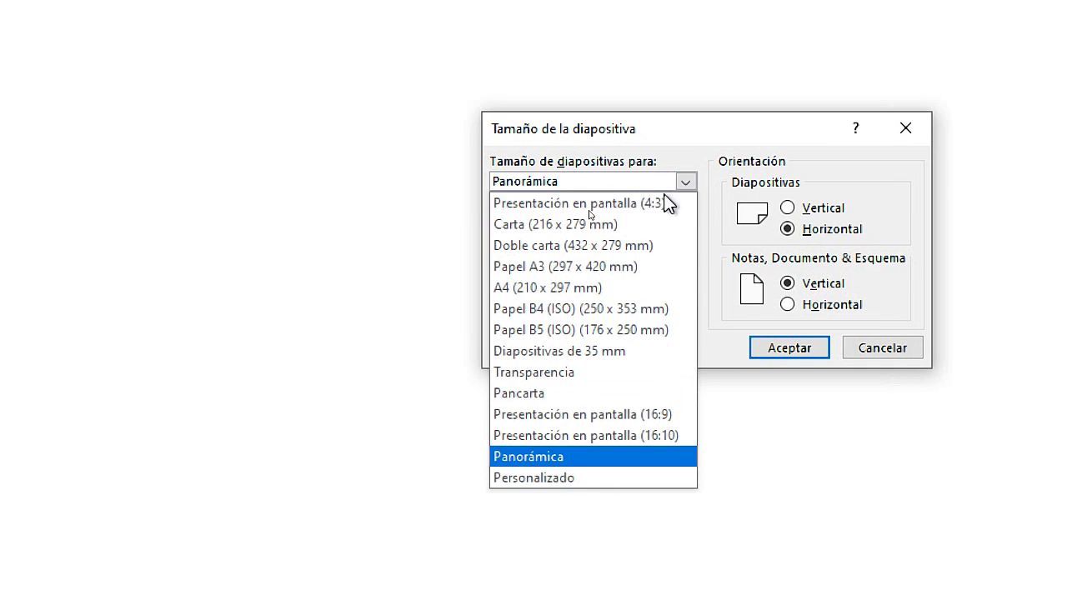
{"action": "left_click", "coordinate": [572, 481]}
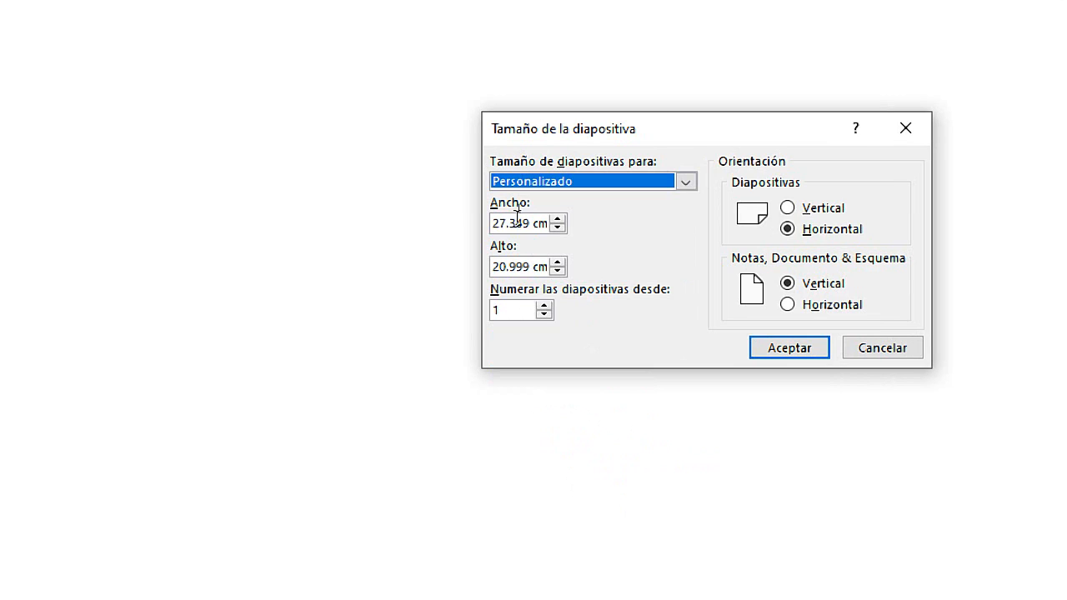
Step: Set the slide's width and height to 20 cm and apply the new size with Asegurar el ajuste
{"action": "left_click_drag", "start_coordinate": [532, 223], "coordinate": [491, 223]}
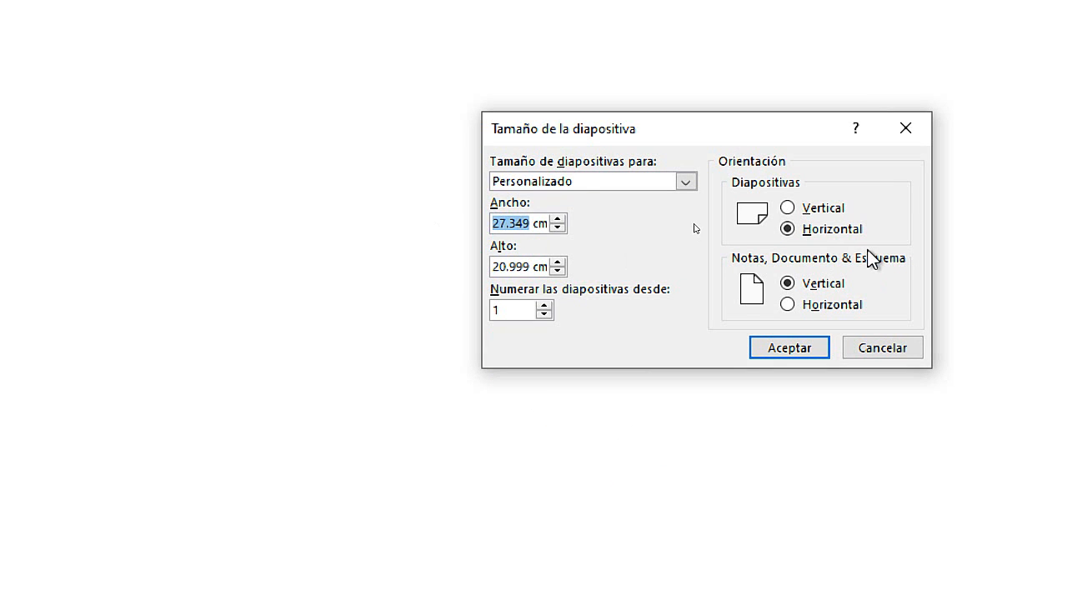
{"action": "type", "text": "20"}
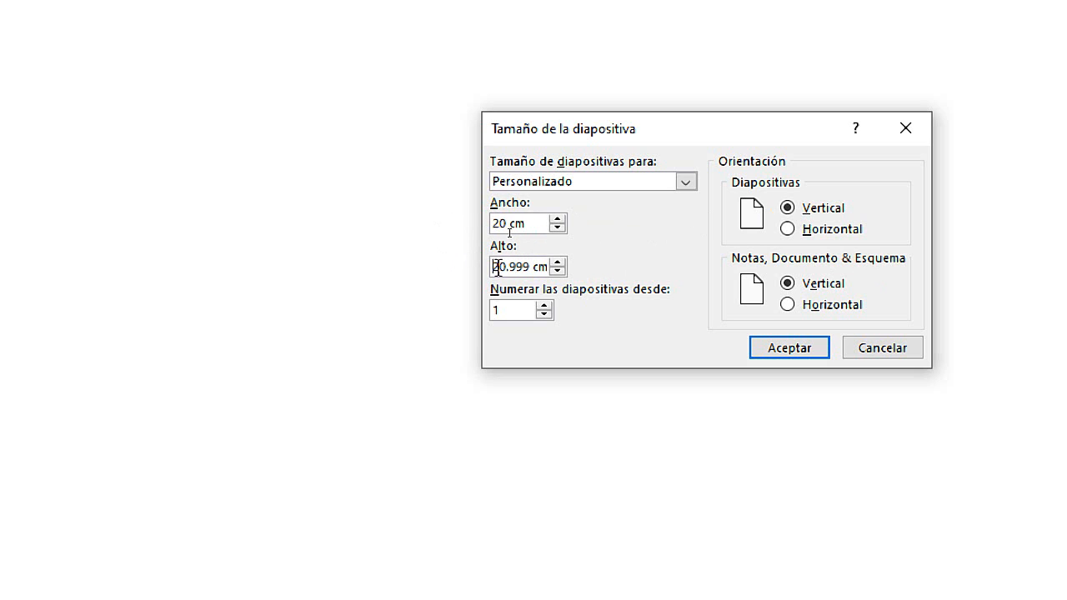
{"action": "left_click_drag", "start_coordinate": [539, 266], "coordinate": [421, 263]}
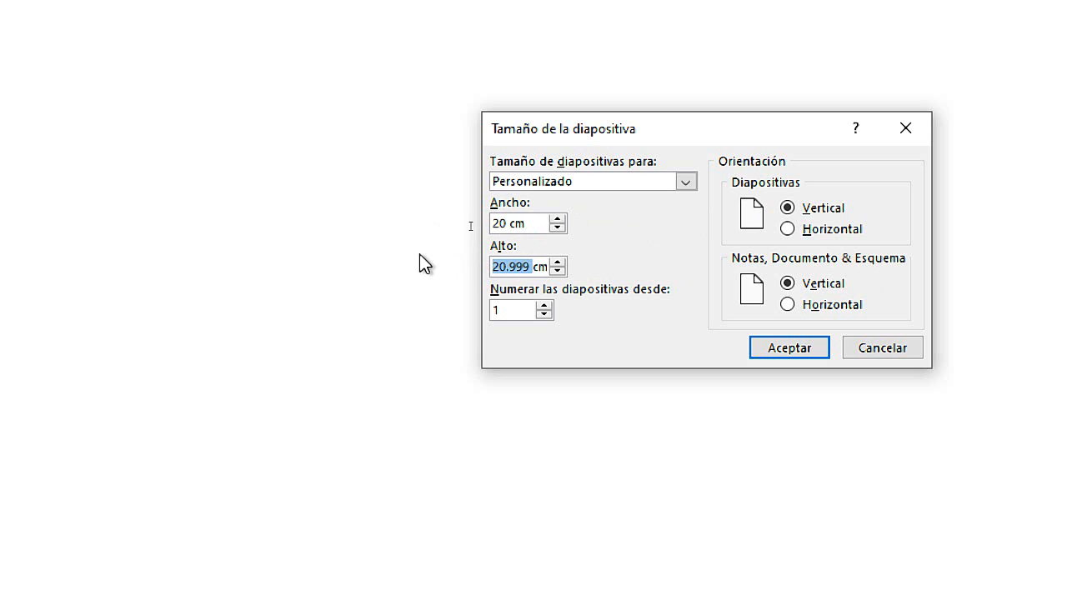
{"action": "type", "text": "20"}
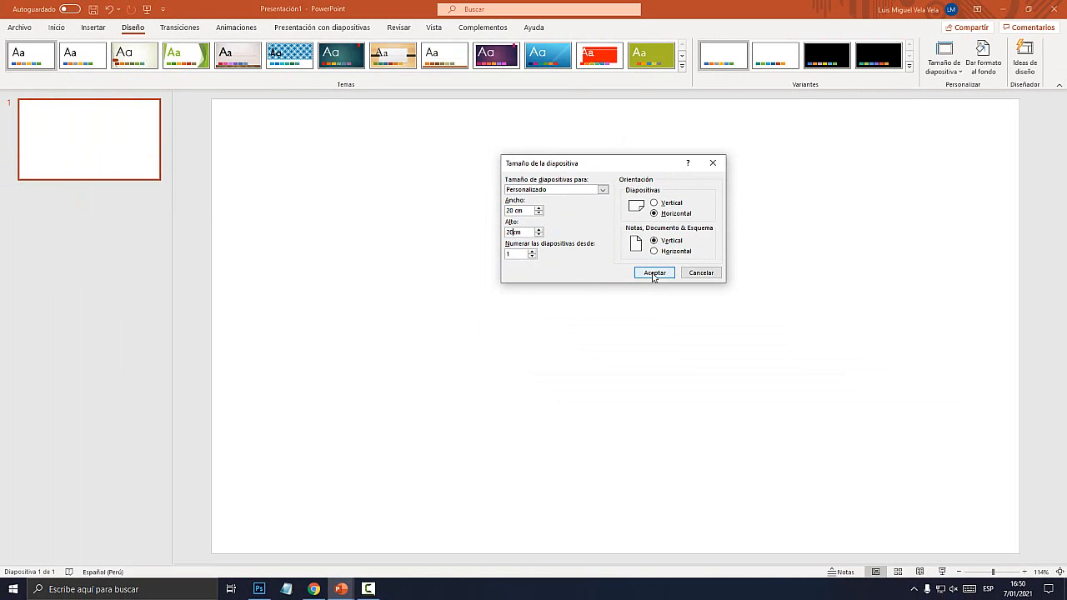
{"action": "left_click", "coordinate": [790, 348]}
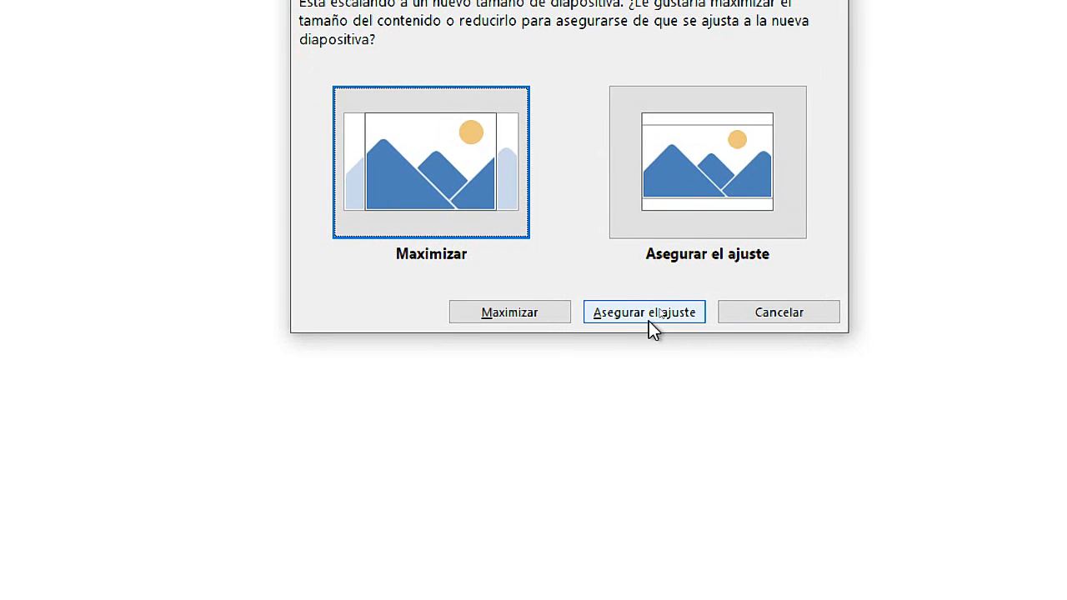
{"action": "left_click", "coordinate": [660, 301]}
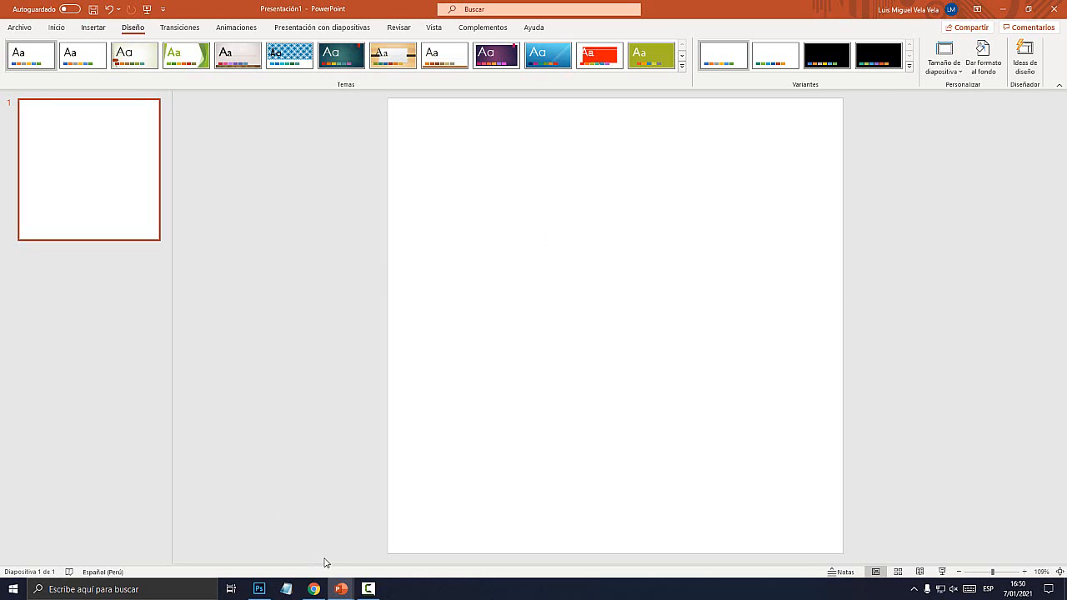
Step: View the finished flyer in volante.pptx for reference and return to the blank square presentation
{"action": "mouse_move", "coordinate": [341, 588]}
{"action": "left_click", "coordinate": [296, 548]}
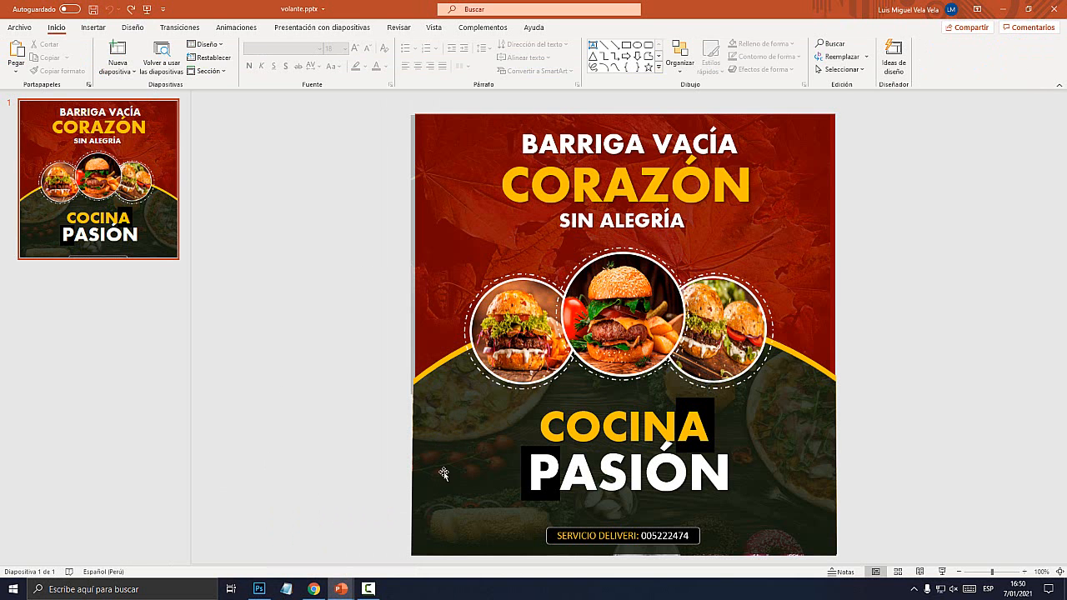
{"action": "left_click", "coordinate": [415, 557]}
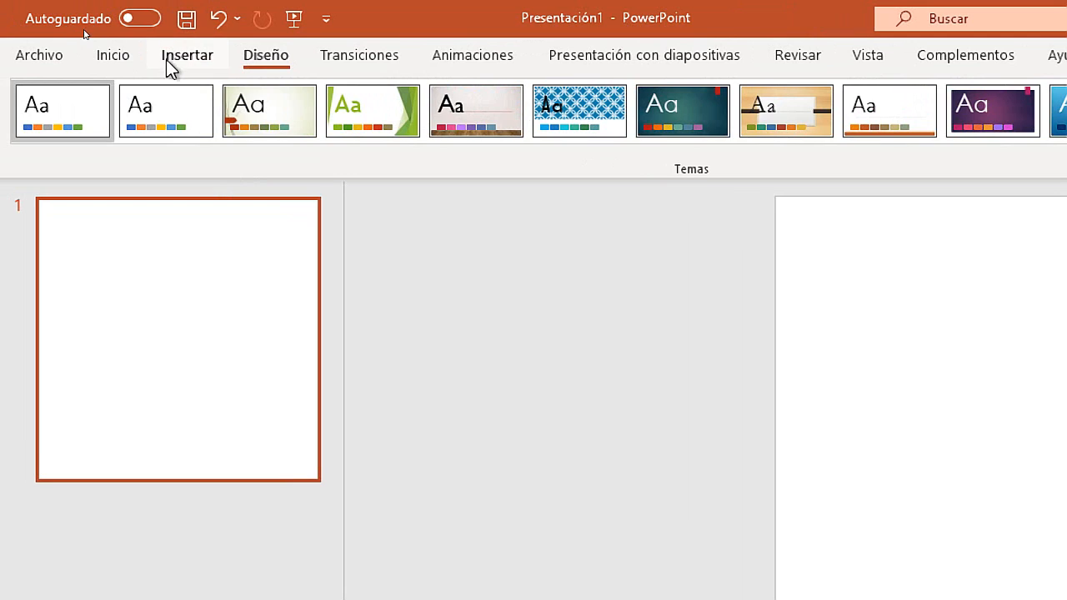
Step: Draw a rectangle across the slide's full 20 cm width from its upper edge and extend it to about 13.02 cm high
{"action": "left_click", "coordinate": [94, 28]}
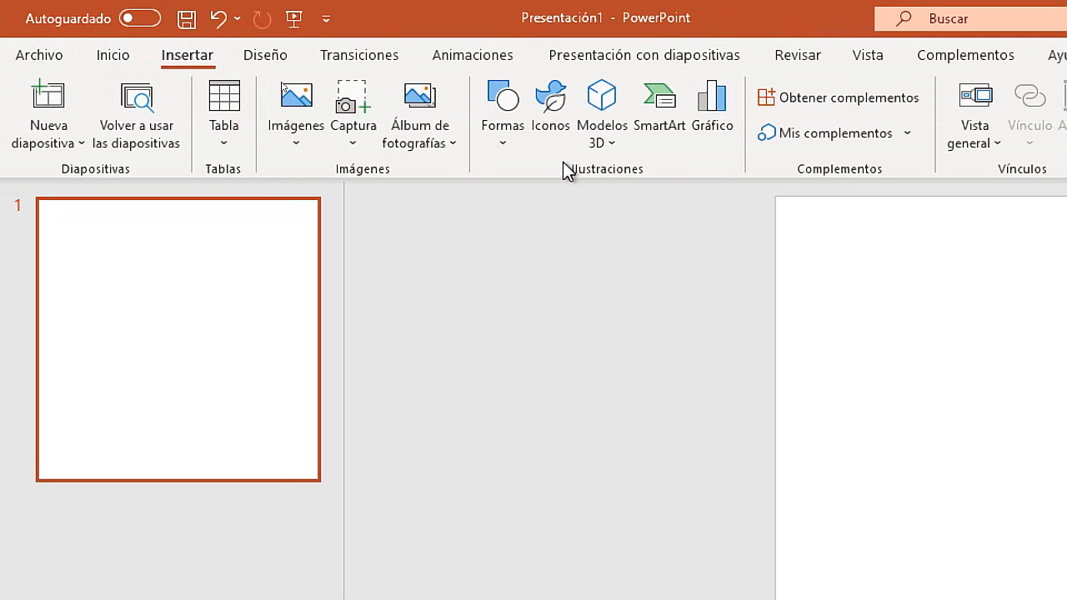
{"action": "left_click", "coordinate": [503, 139]}
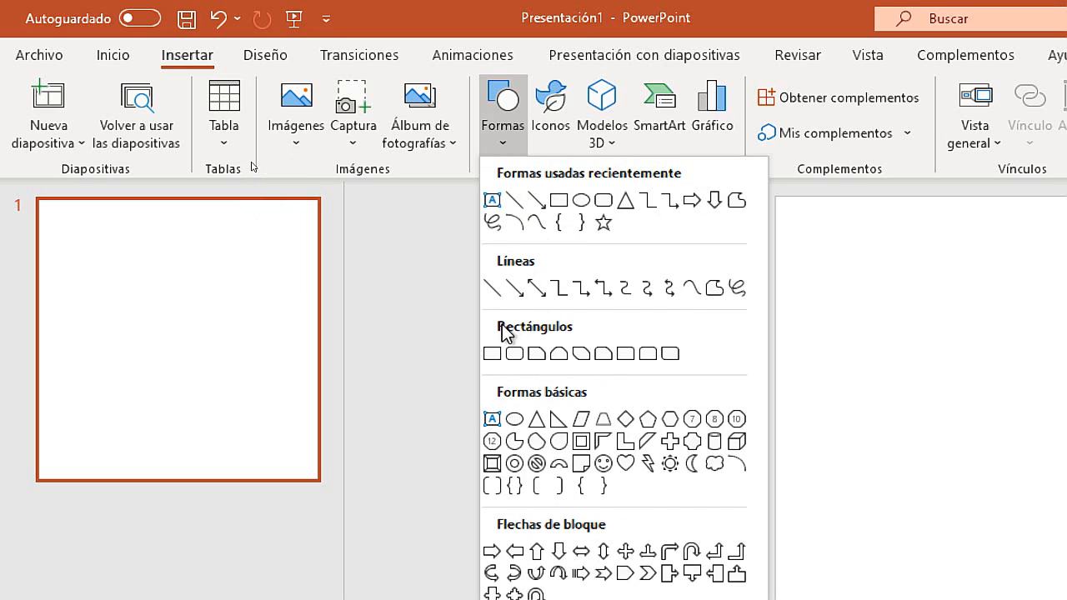
{"action": "left_click", "coordinate": [493, 355]}
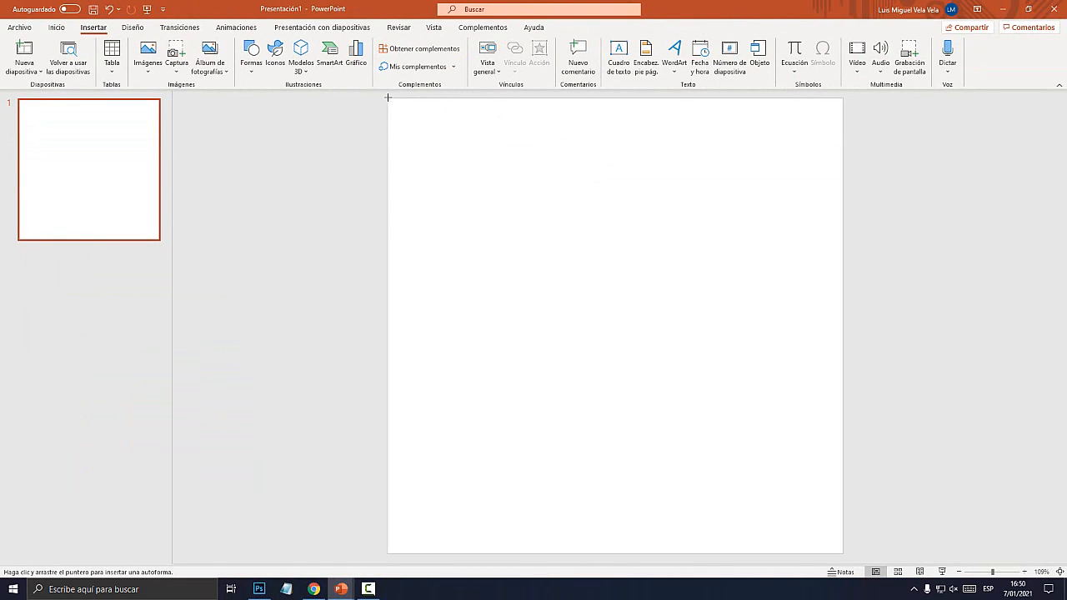
{"action": "mouse_move", "coordinate": [388, 98]}
{"action": "left_mouse_down"}
{"action": "mouse_move", "coordinate": [562, 217]}
{"action": "mouse_move", "coordinate": [769, 331]}
{"action": "mouse_move", "coordinate": [843, 356]}
{"action": "left_mouse_up"}
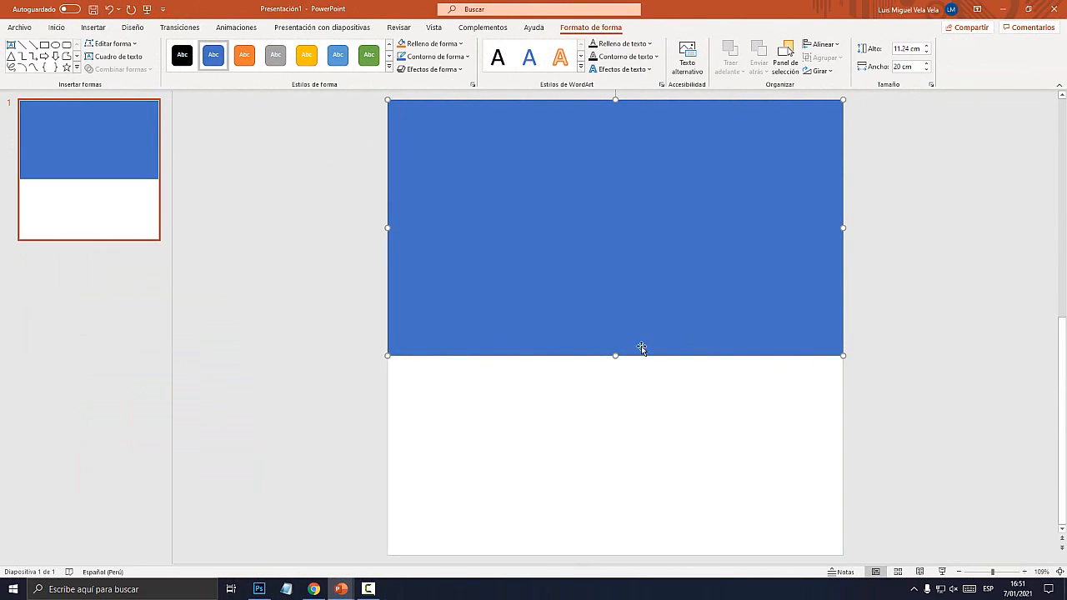
{"action": "left_click_drag", "start_coordinate": [615, 356], "coordinate": [617, 396]}
{"action": "left_click", "coordinate": [873, 359]}
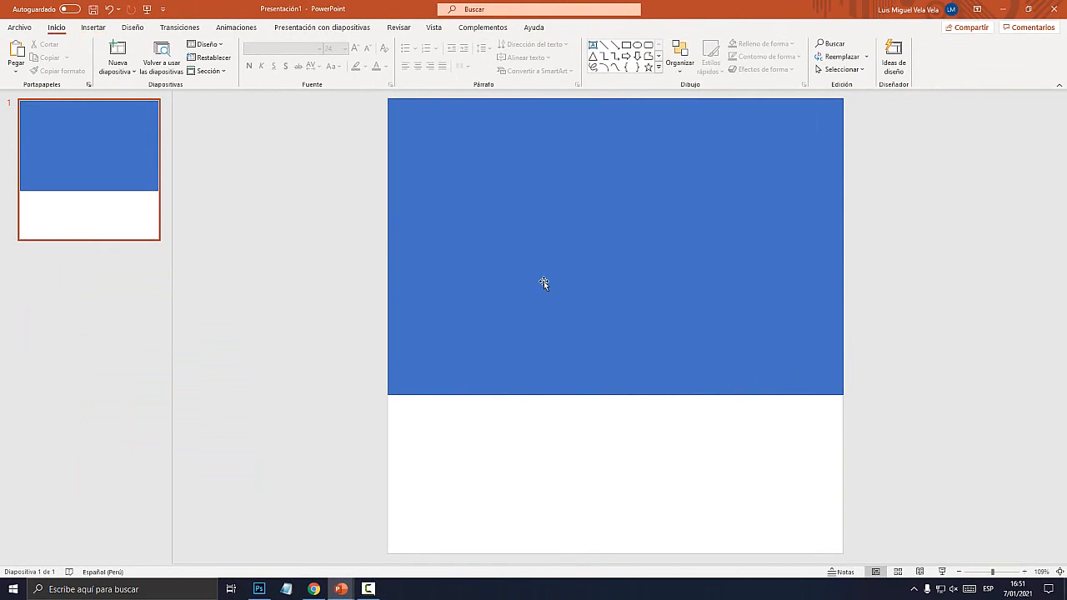
Step: Try moving the blue rectangle away from the slide's upper edge and widening it past the slide's side to about 21.96 cm
{"action": "left_click_drag", "start_coordinate": [543, 281], "coordinate": [498, 297]}
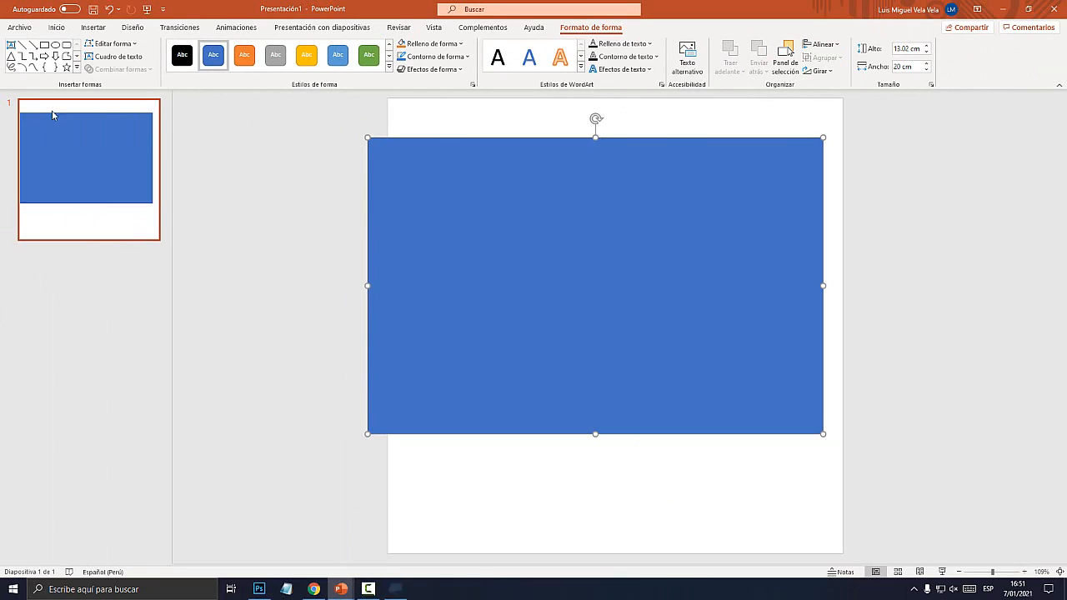
{"action": "left_click_drag", "start_coordinate": [474, 196], "coordinate": [456, 165]}
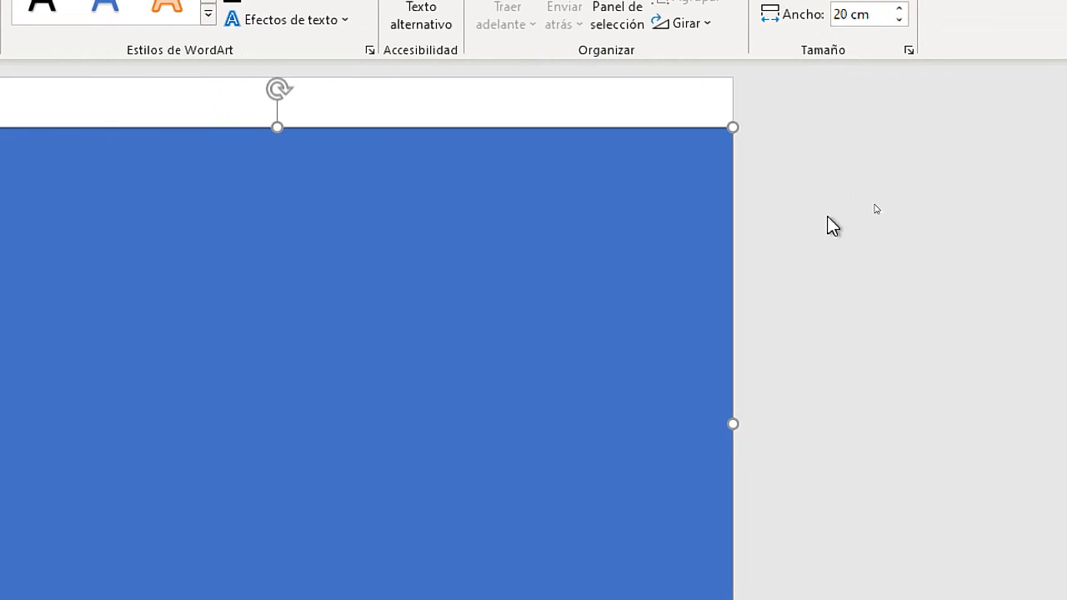
{"action": "left_click_drag", "start_coordinate": [729, 427], "coordinate": [822, 423]}
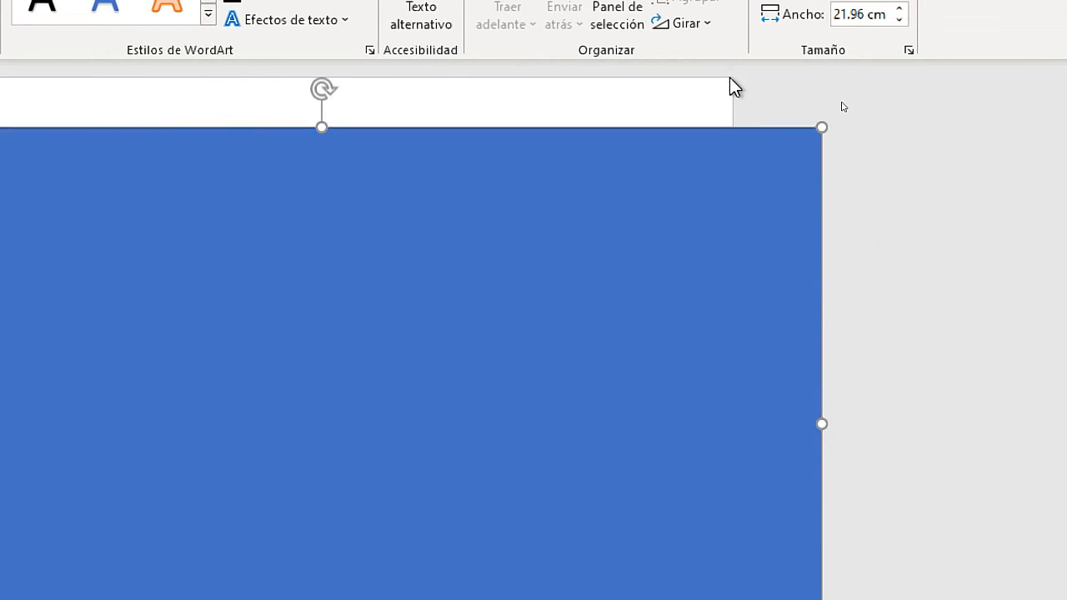
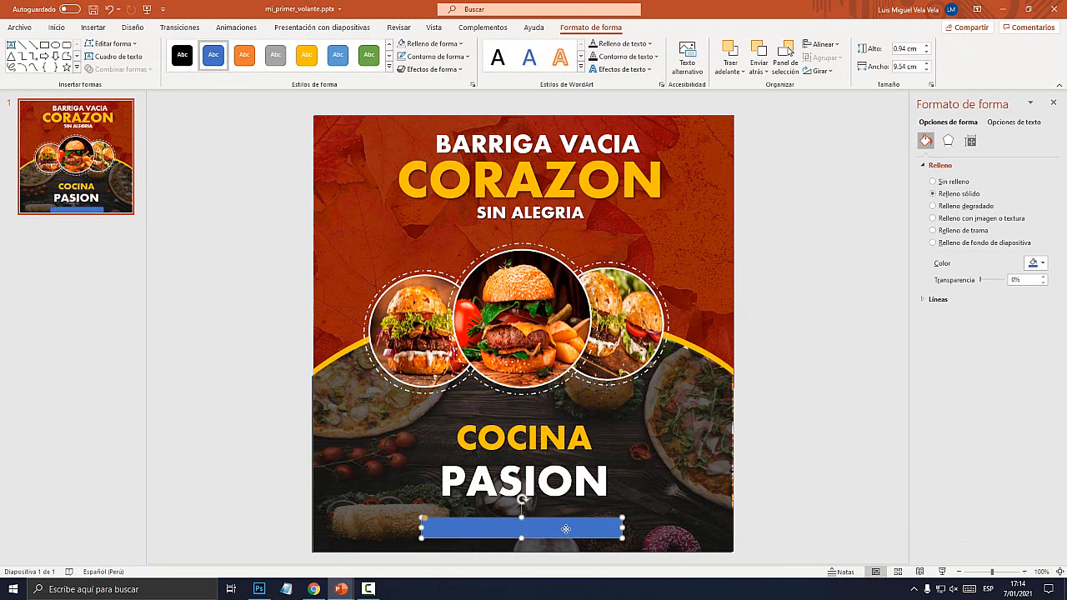
Step: Give the rounded bar under PASION a solid black fill and a white outline
{"action": "left_click", "coordinate": [434, 43]}
{"action": "left_click", "coordinate": [410, 72]}
{"action": "left_click", "coordinate": [427, 58]}
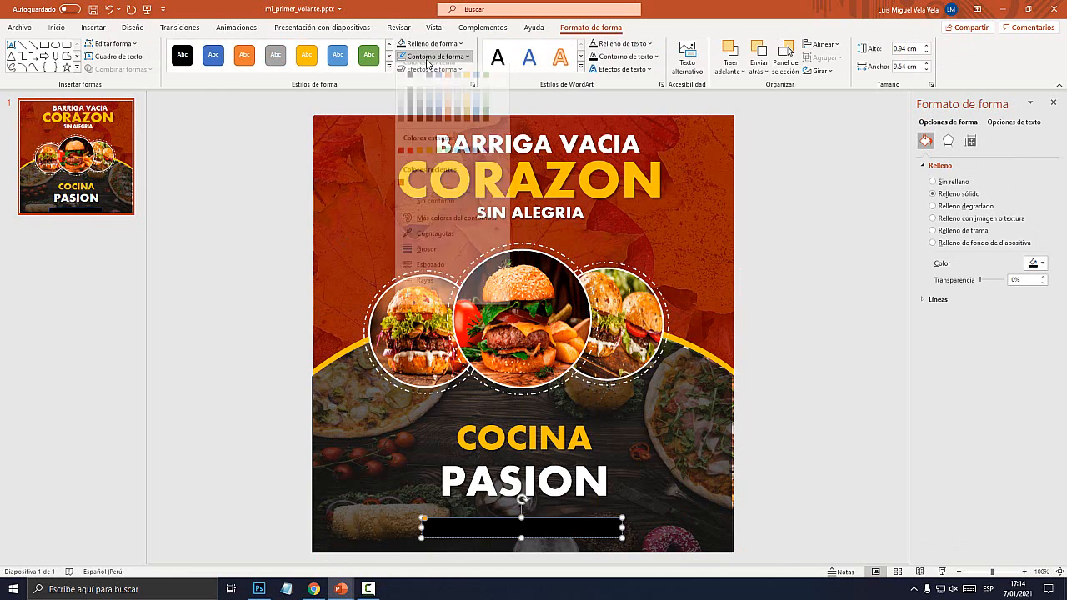
{"action": "left_click", "coordinate": [402, 86]}
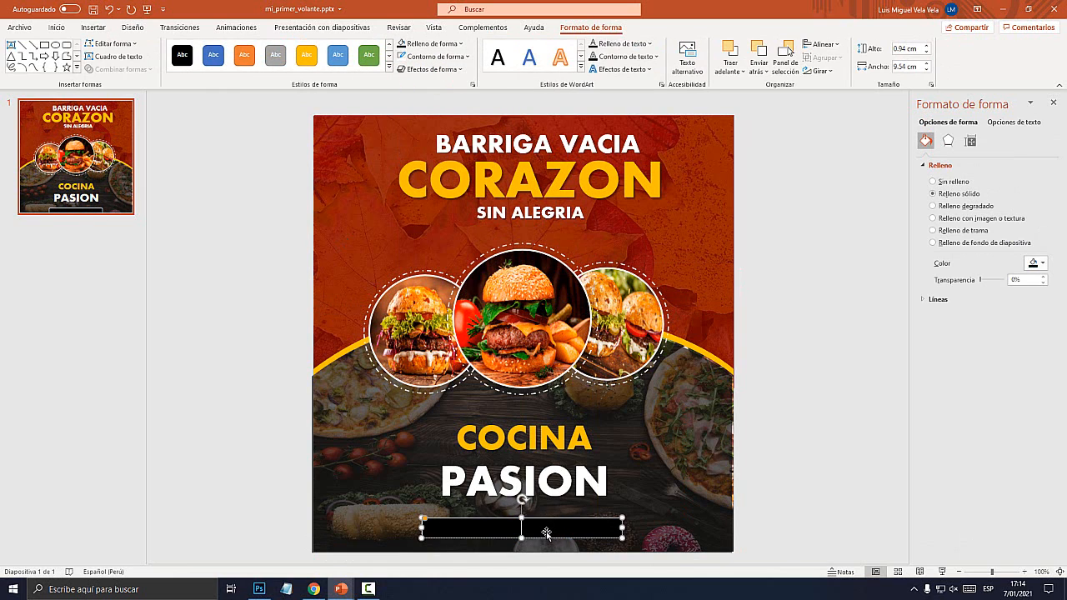
Step: Add the text "SERVICIO DE DELIVERI:" followed by the delivery phone number inside the black bar
{"action": "right_click", "coordinate": [549, 532]}
{"action": "left_click", "coordinate": [588, 294]}
{"action": "type", "text": "SERVICIO DE DELIV"}
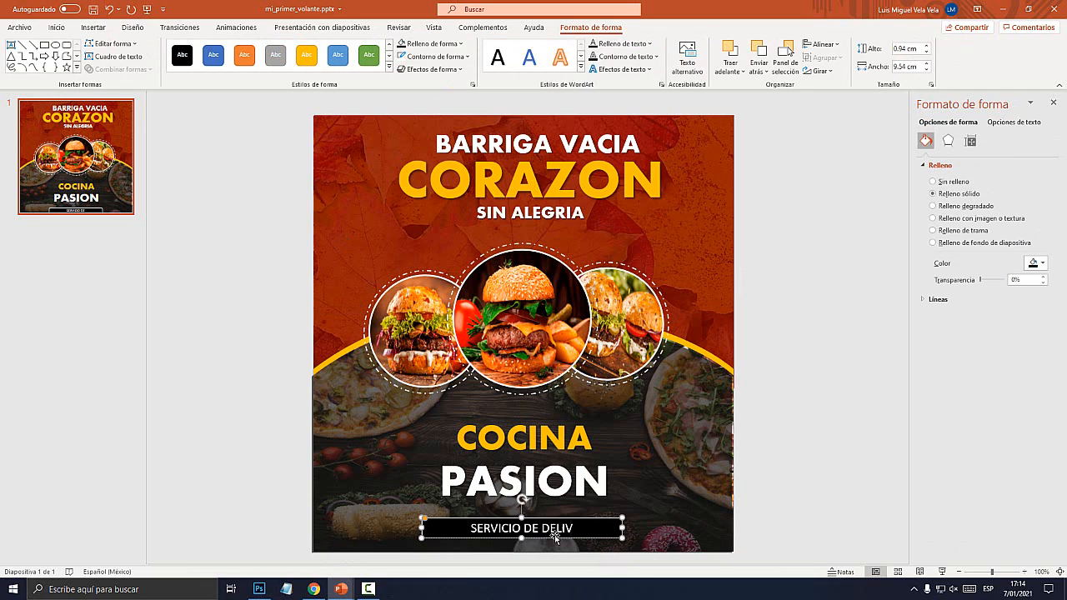
{"action": "type", "text": "ERI: 1"}
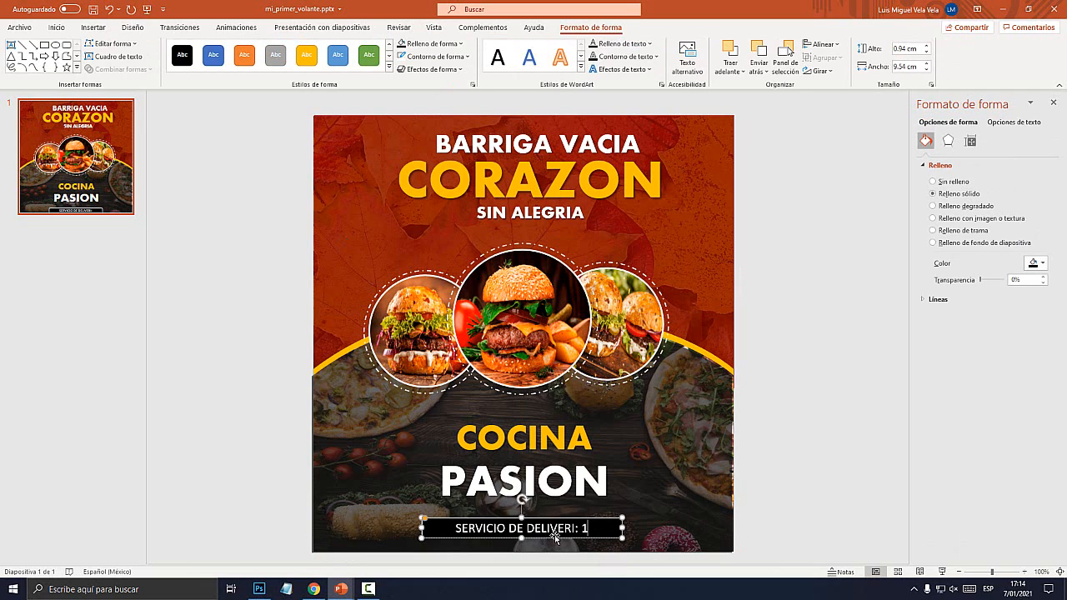
{"action": "type", "text": "23542115"}
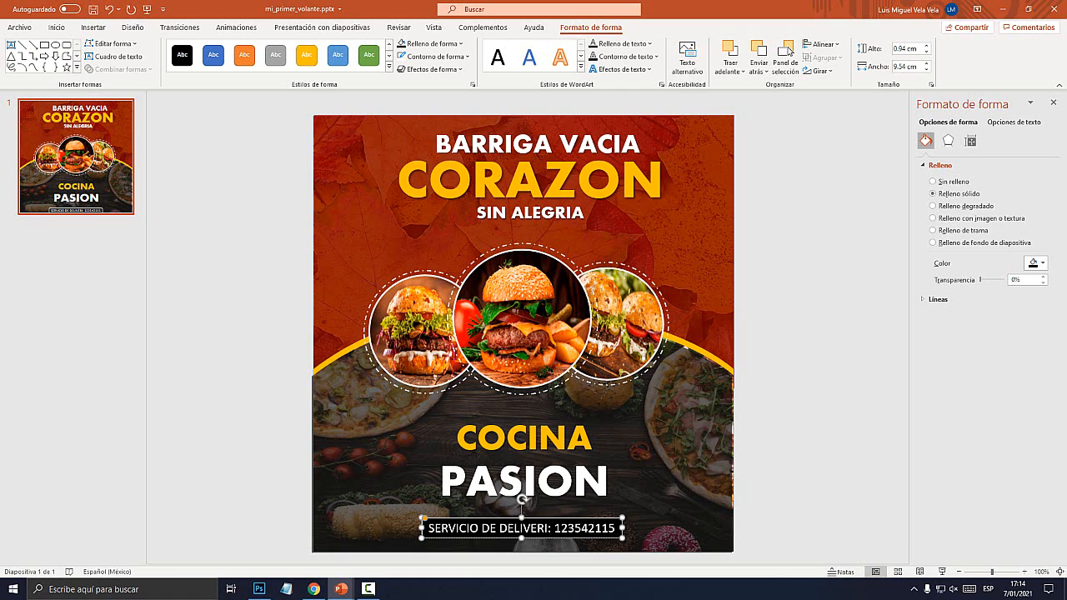
Step: Reduce the bar's text to 16 pt and recolor only the "SERVICIO DE DELIVERI:" label in gold
{"action": "triple_click", "coordinate": [523, 528]}
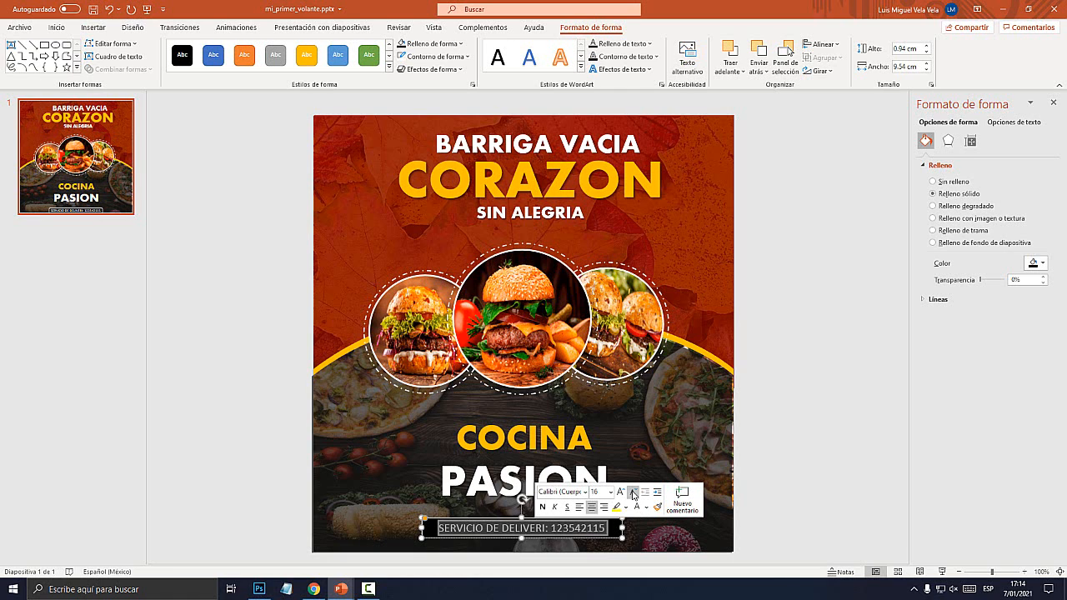
{"action": "left_click", "coordinate": [836, 457]}
{"action": "left_click", "coordinate": [544, 528]}
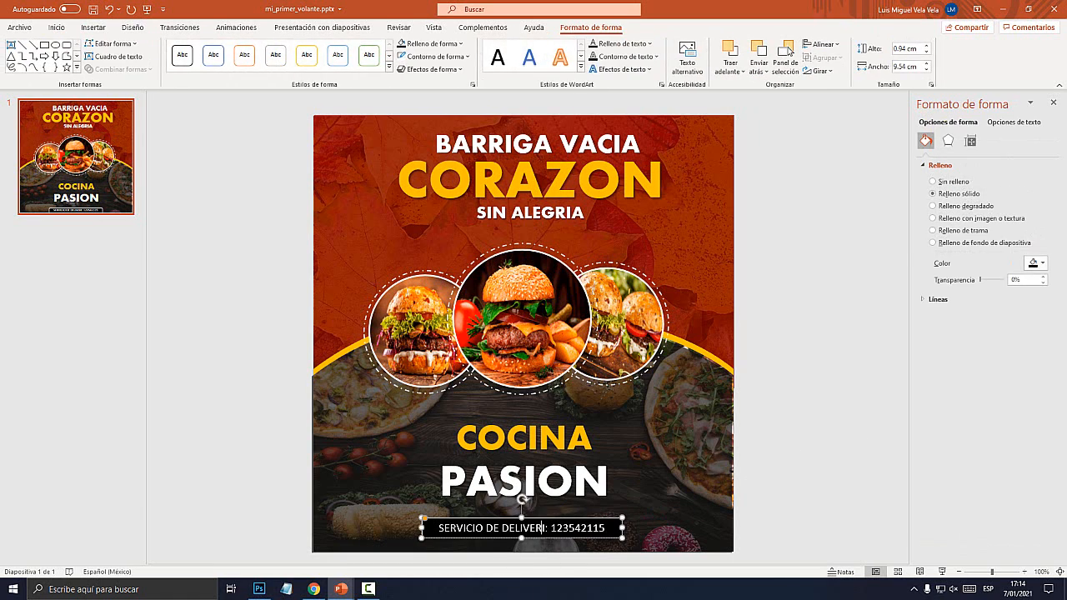
{"action": "left_click_drag", "start_coordinate": [548, 528], "coordinate": [438, 528]}
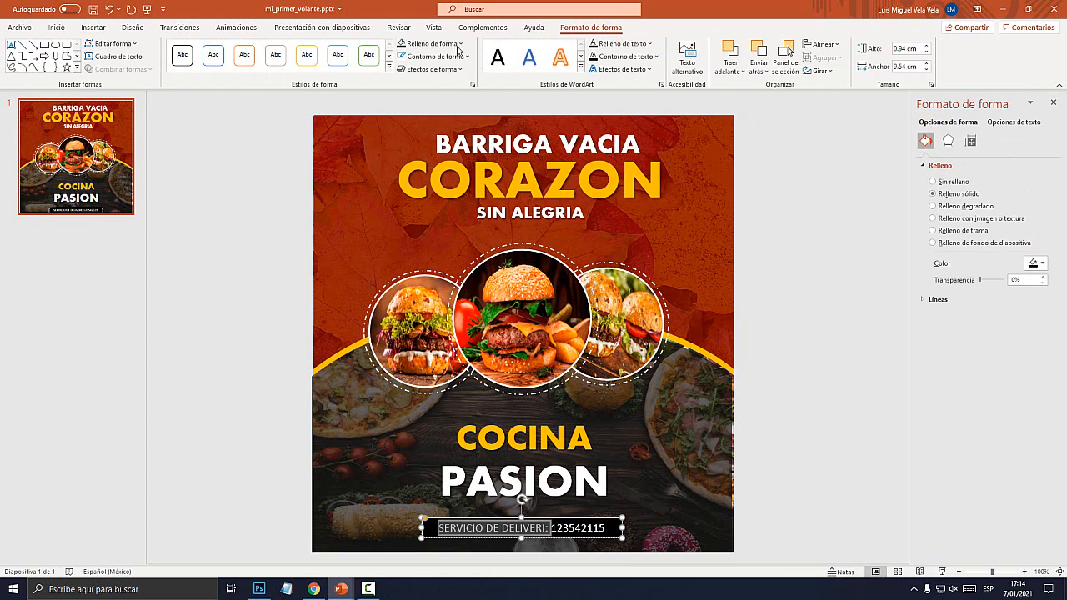
{"action": "left_click", "coordinate": [55, 27]}
{"action": "left_click", "coordinate": [386, 67]}
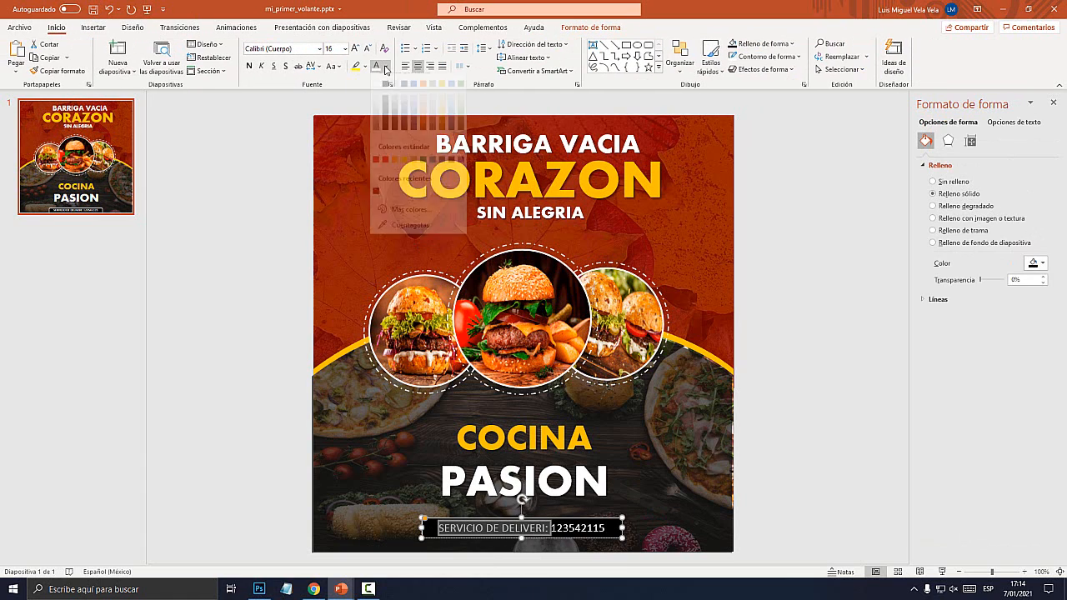
{"action": "left_click", "coordinate": [396, 171]}
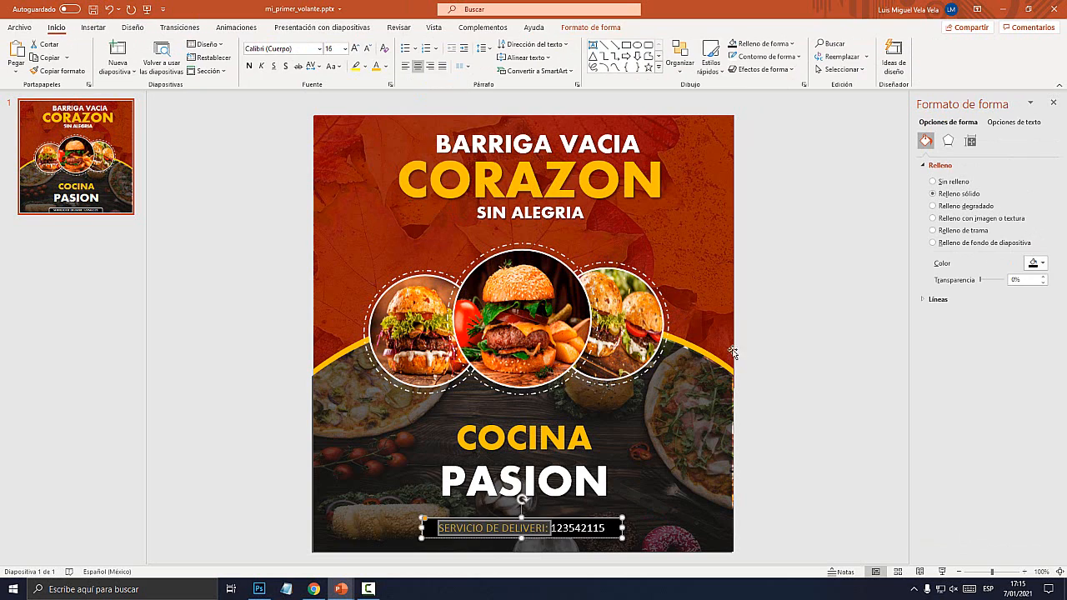
{"action": "left_click", "coordinate": [726, 472]}
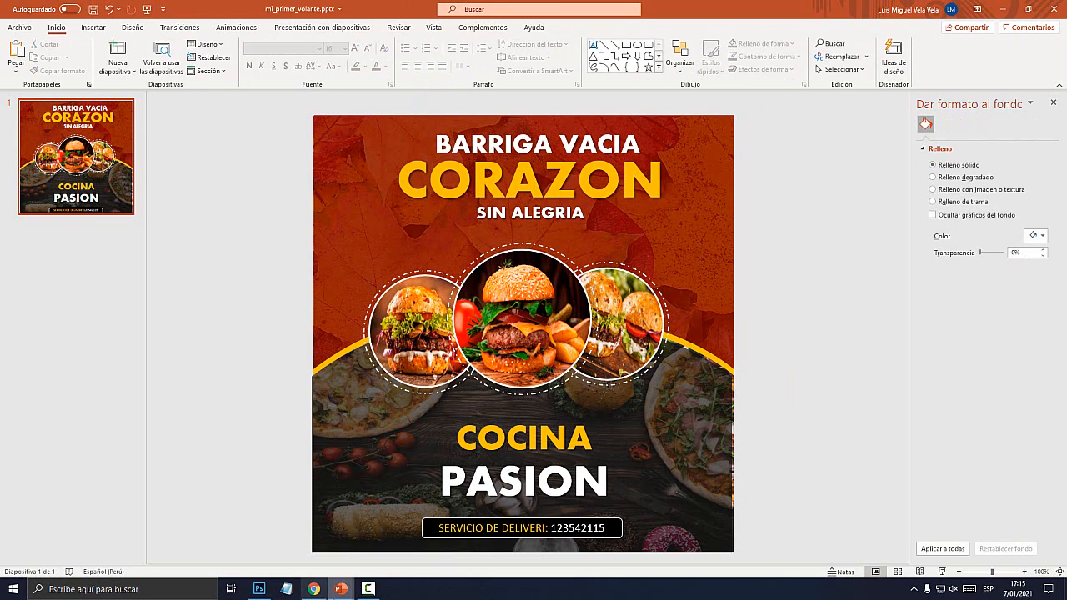
Step: View the finished flyer in volante.pptx for comparison and return to mi_primer_volante.pptx
{"action": "left_click", "coordinate": [279, 534]}
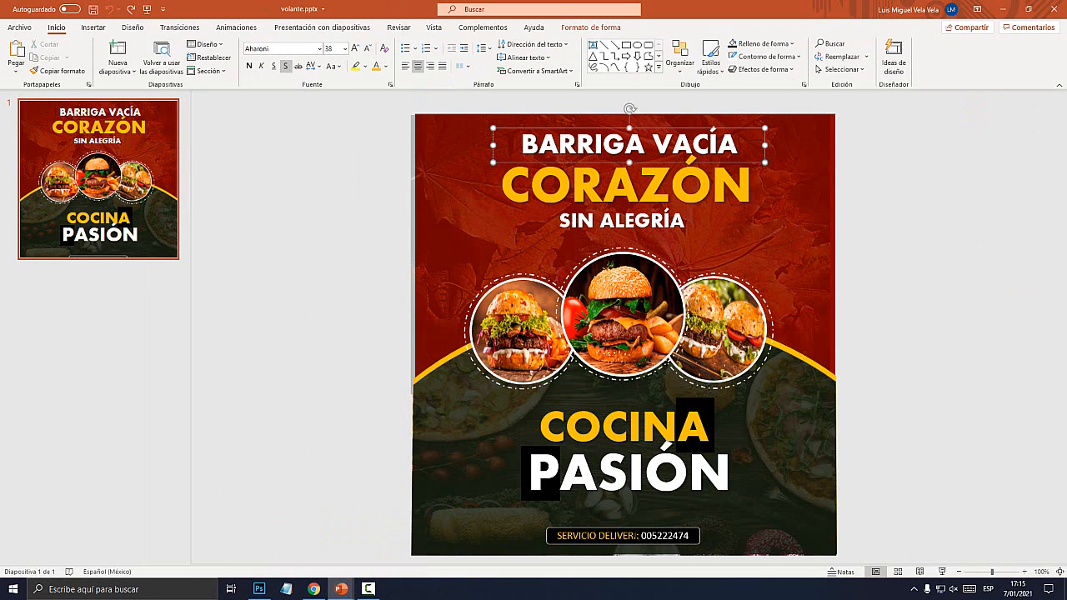
{"action": "mouse_move", "coordinate": [341, 590]}
{"action": "left_click", "coordinate": [399, 554]}
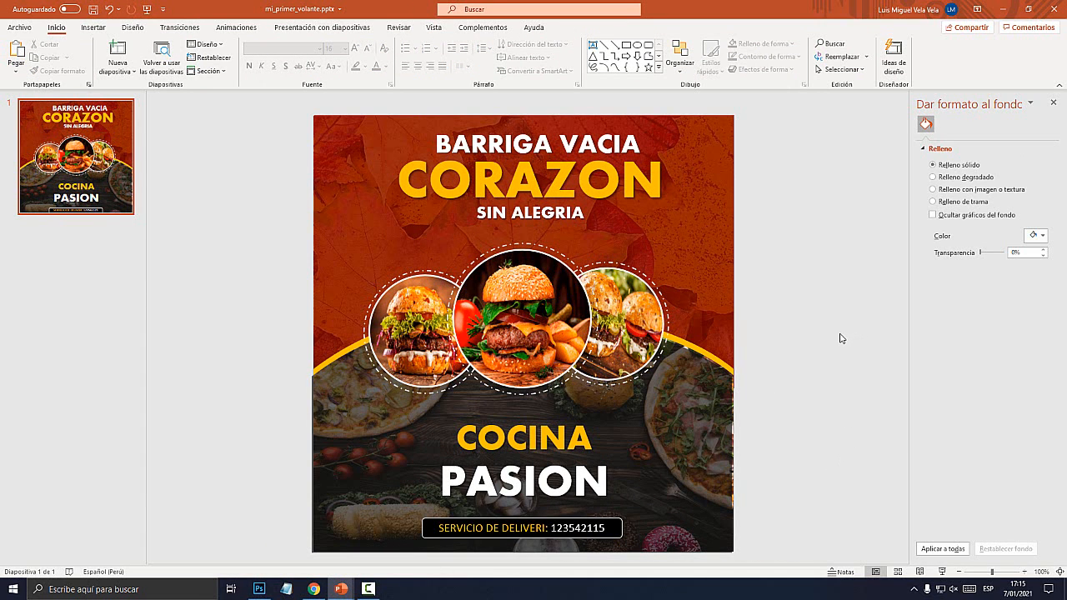
Step: Reposition the dark semi-transparent overlay on the lower half so it lines up with the slide's edges
{"action": "left_click_drag", "start_coordinate": [704, 406], "coordinate": [706, 405]}
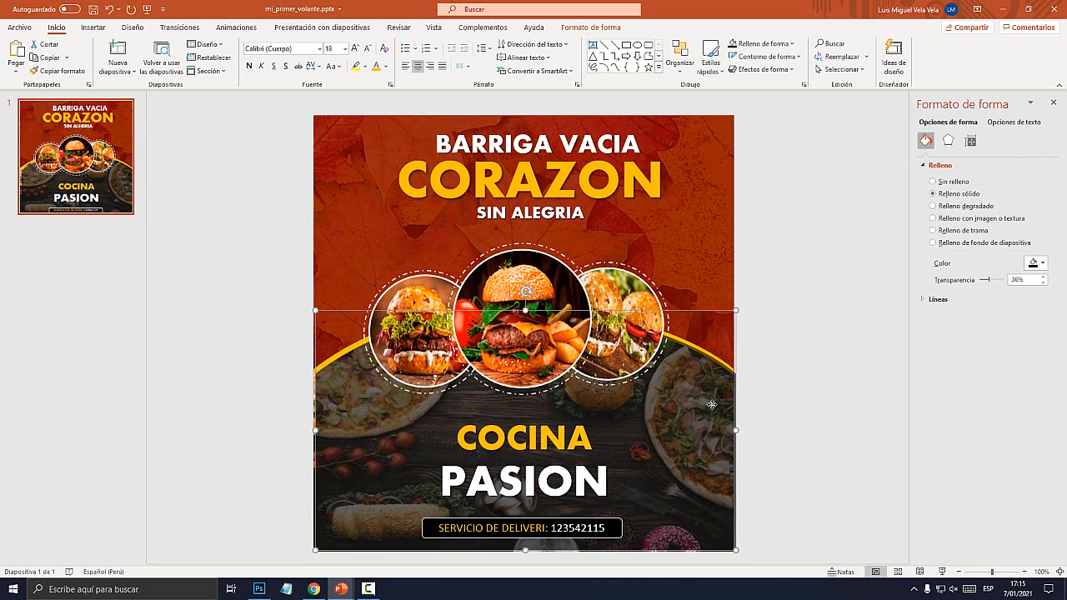
{"action": "key", "text": "Right"}
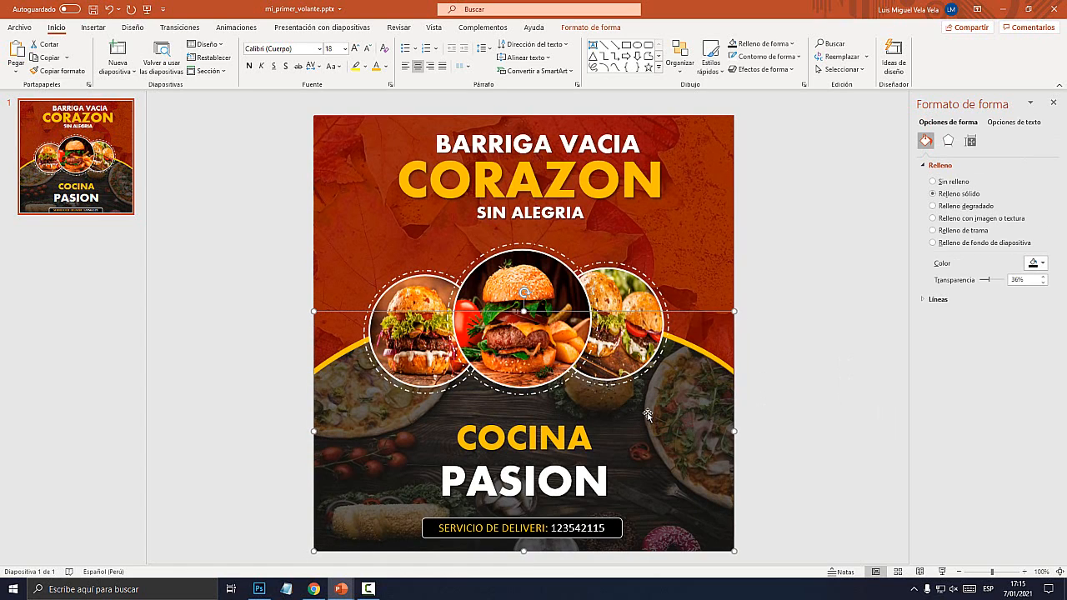
{"action": "left_click", "coordinate": [592, 27]}
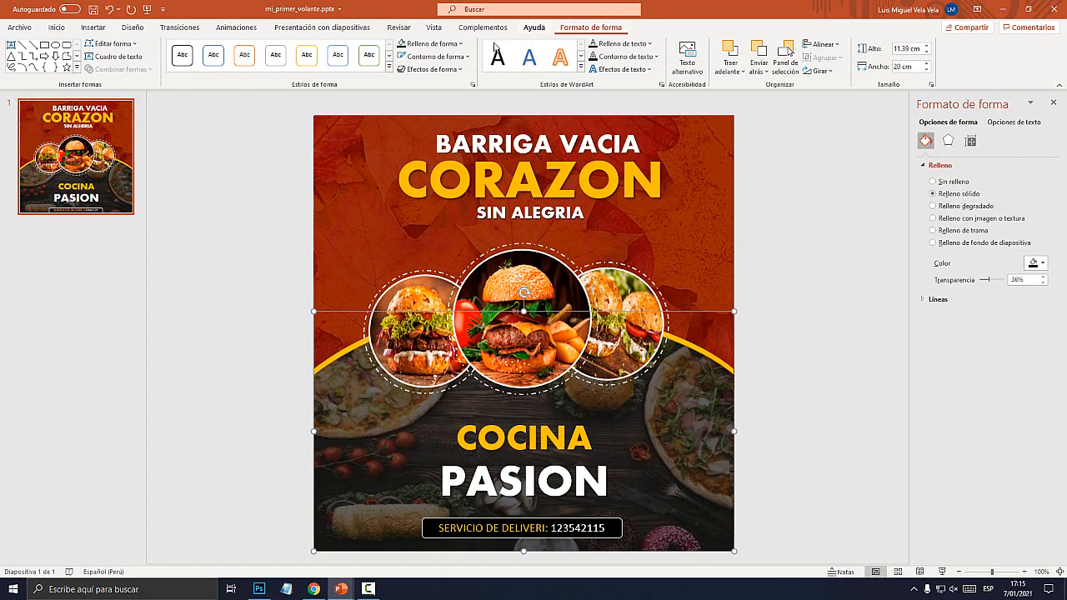
{"action": "left_click", "coordinate": [429, 44]}
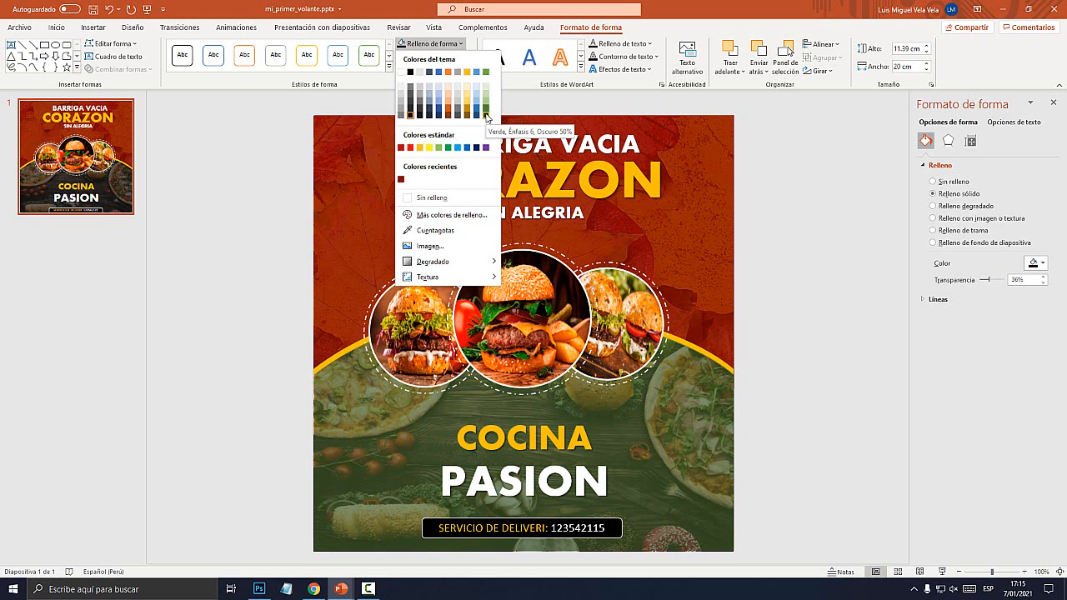
{"action": "left_click", "coordinate": [714, 189]}
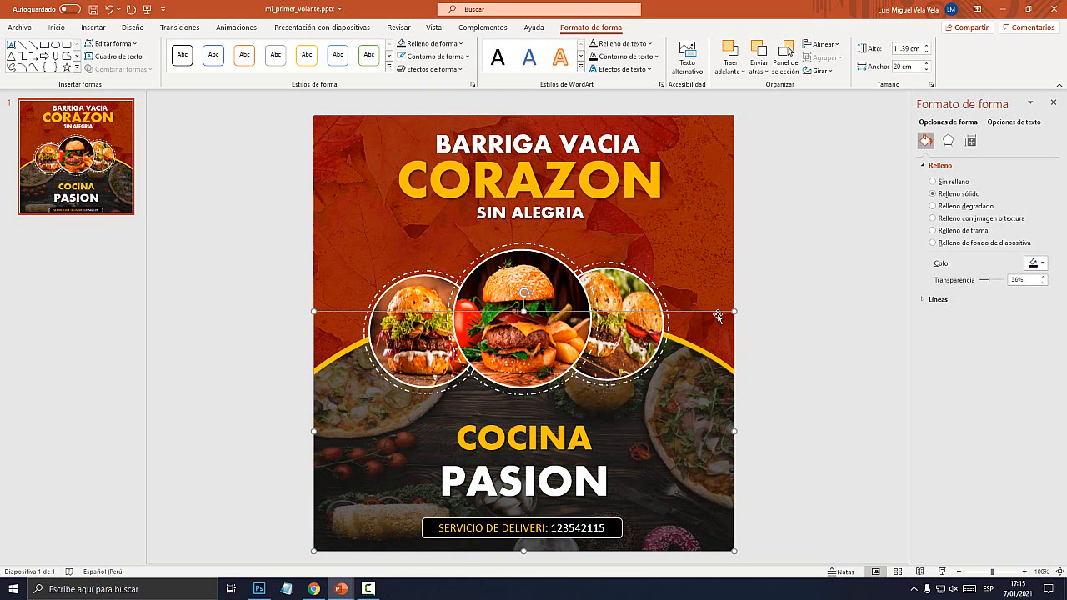
Step: Change the fill of the red overlay on the flyer's upper half to the standard green
{"action": "left_click", "coordinate": [722, 264]}
{"action": "left_click", "coordinate": [453, 45]}
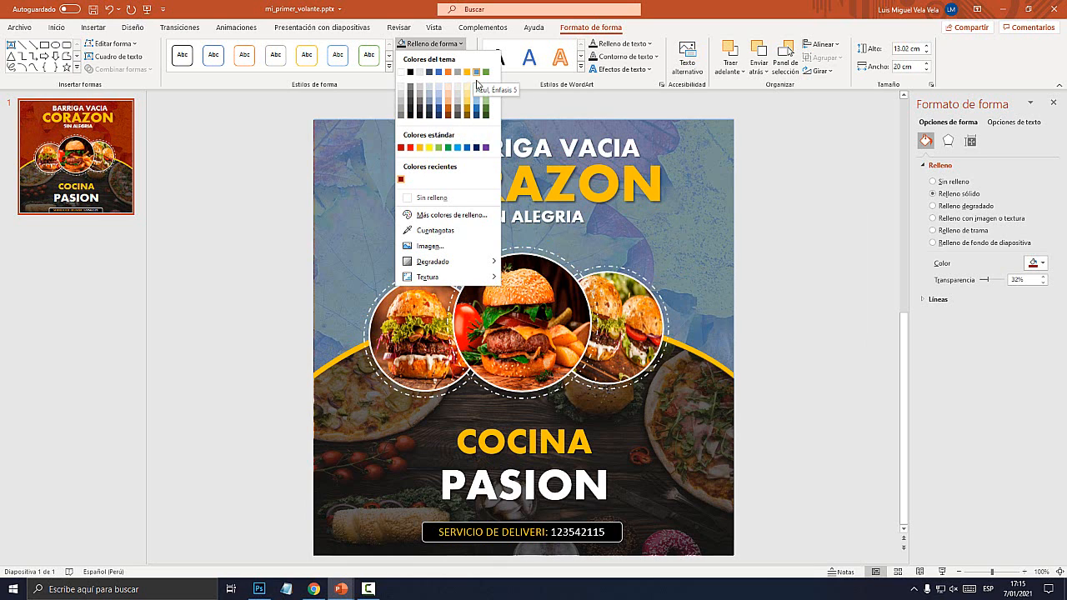
{"action": "left_click", "coordinate": [447, 148]}
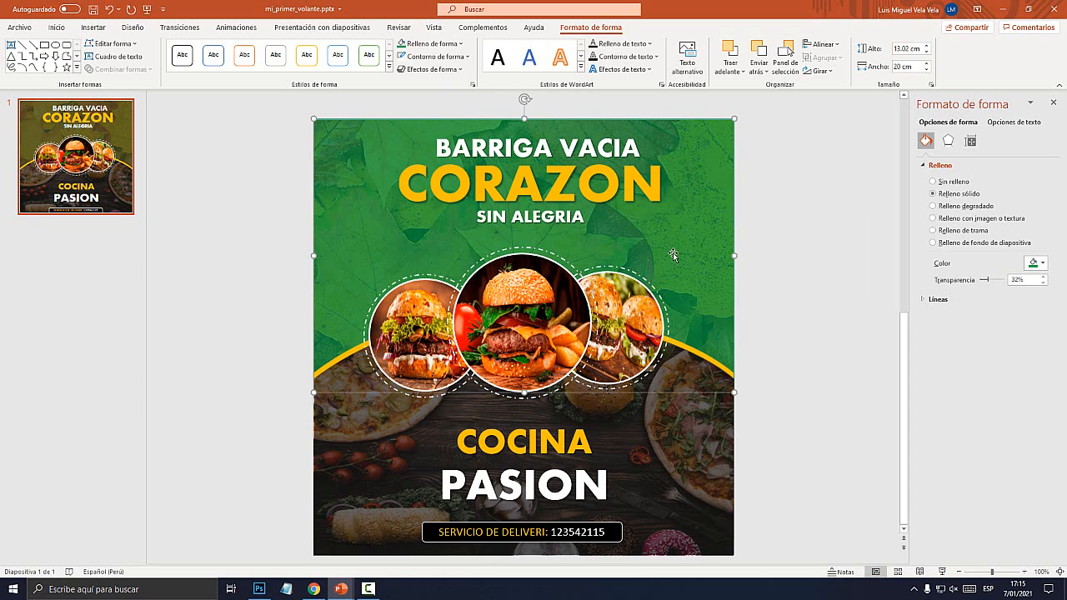
{"action": "left_click", "coordinate": [771, 337]}
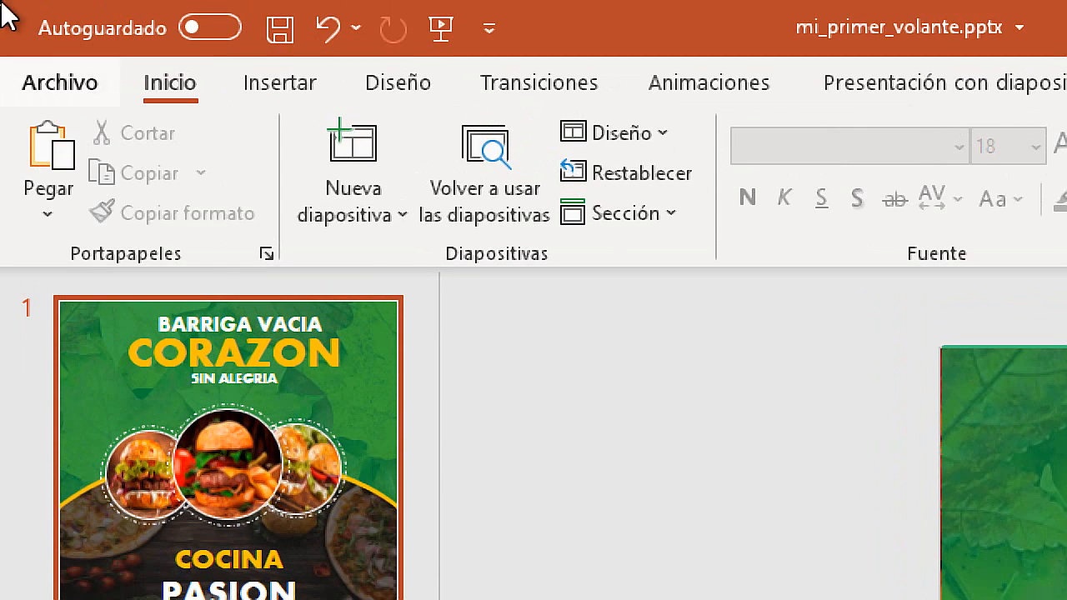
Step: Begin saving a copy of the flyer and browse to the Escritorio folder as its destination
{"action": "left_click", "coordinate": [19, 26]}
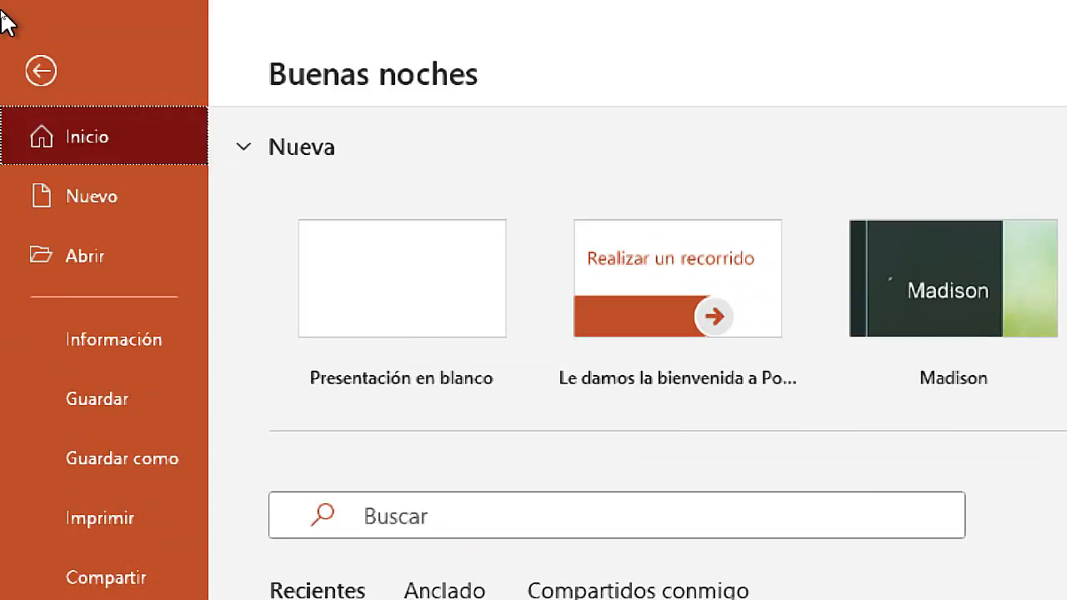
{"action": "left_click", "coordinate": [18, 25]}
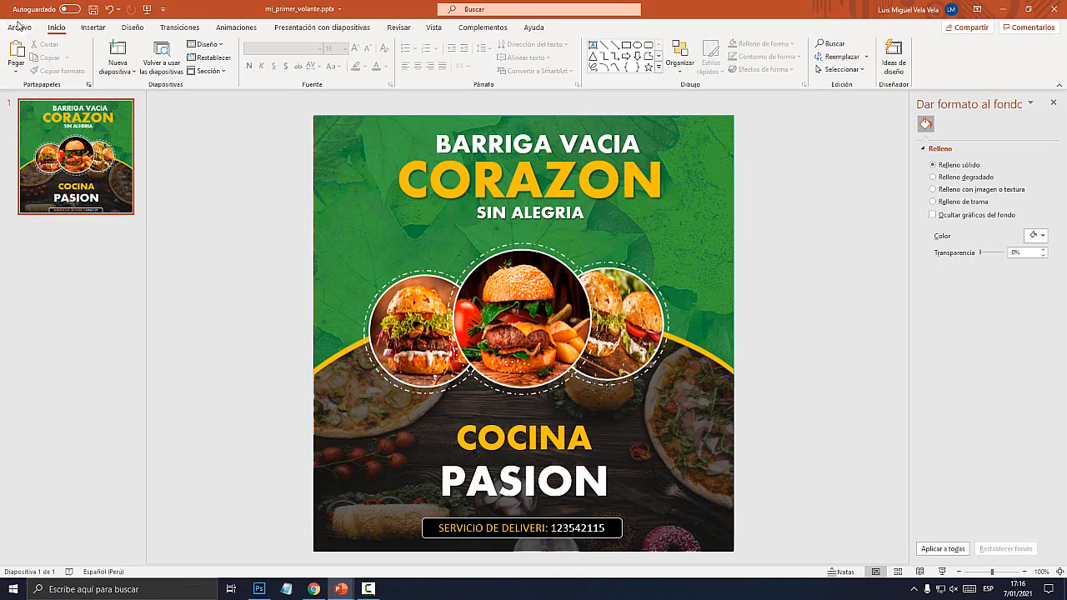
{"action": "left_click", "coordinate": [18, 30]}
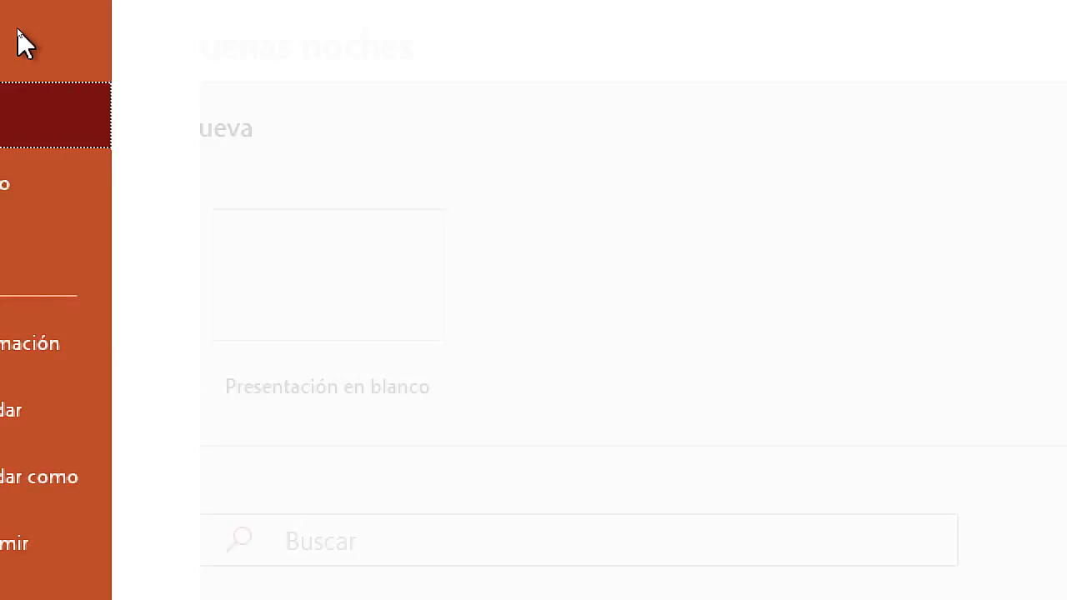
{"action": "left_click", "coordinate": [58, 227]}
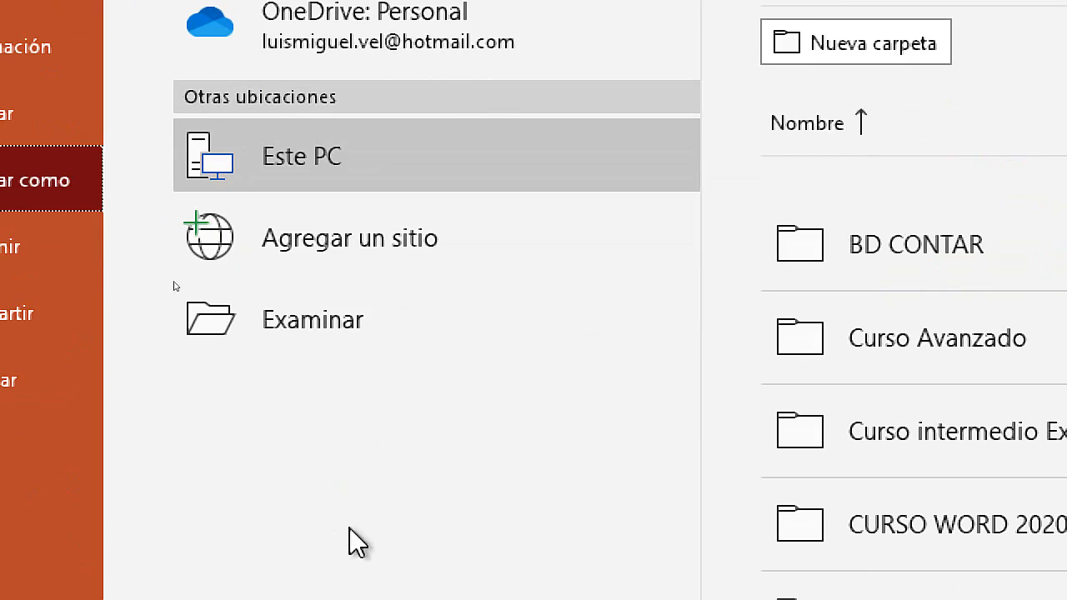
{"action": "left_click", "coordinate": [450, 550]}
{"action": "left_click", "coordinate": [247, 156]}
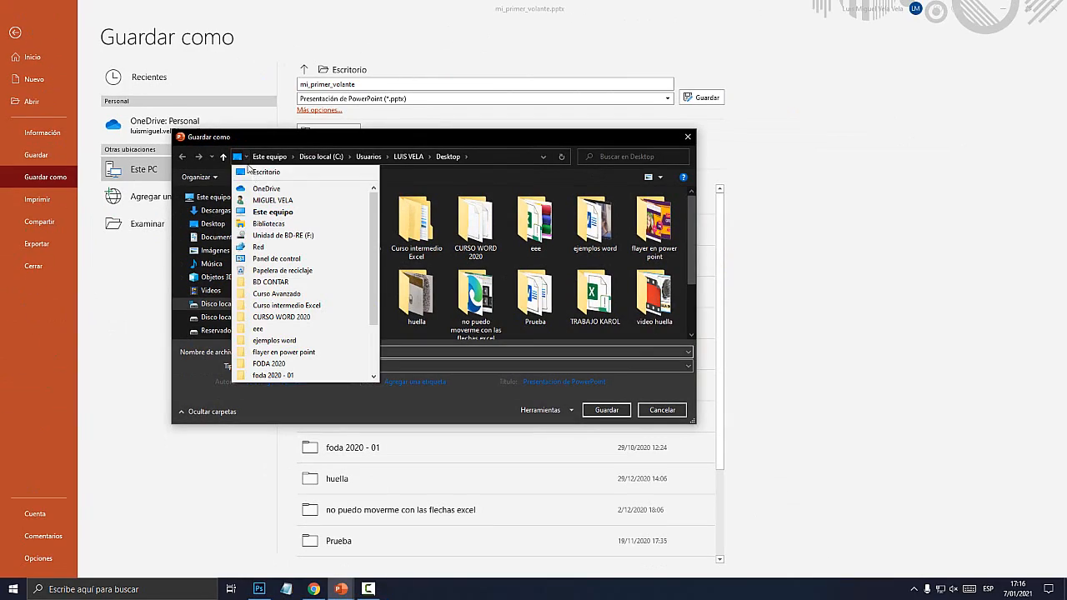
{"action": "left_click", "coordinate": [259, 164]}
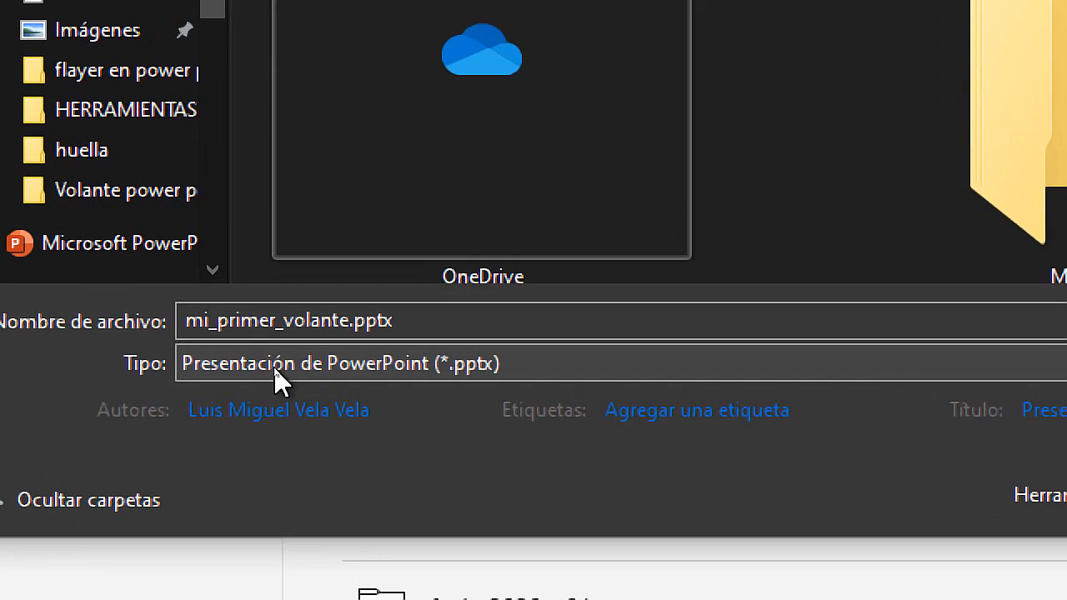
Step: Export only the current slide in JPEG format as mi_primer_volante.jpg, replacing the existing file
{"action": "left_click", "coordinate": [273, 367]}
{"action": "scroll", "coordinate": [333, 230], "scroll_direction": "up", "scroll_amount": 5}
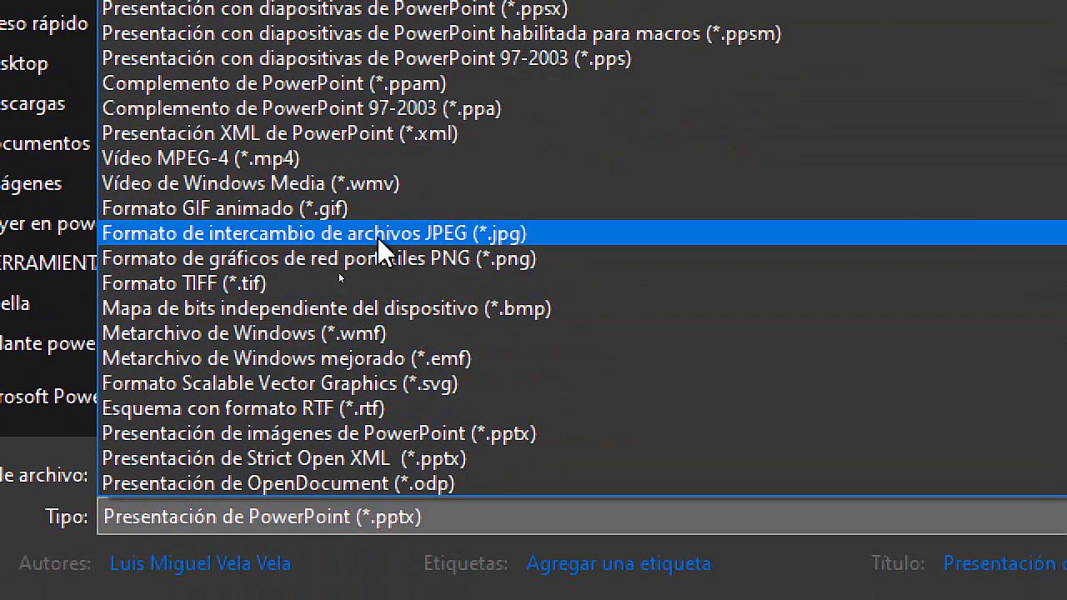
{"action": "left_click", "coordinate": [436, 232]}
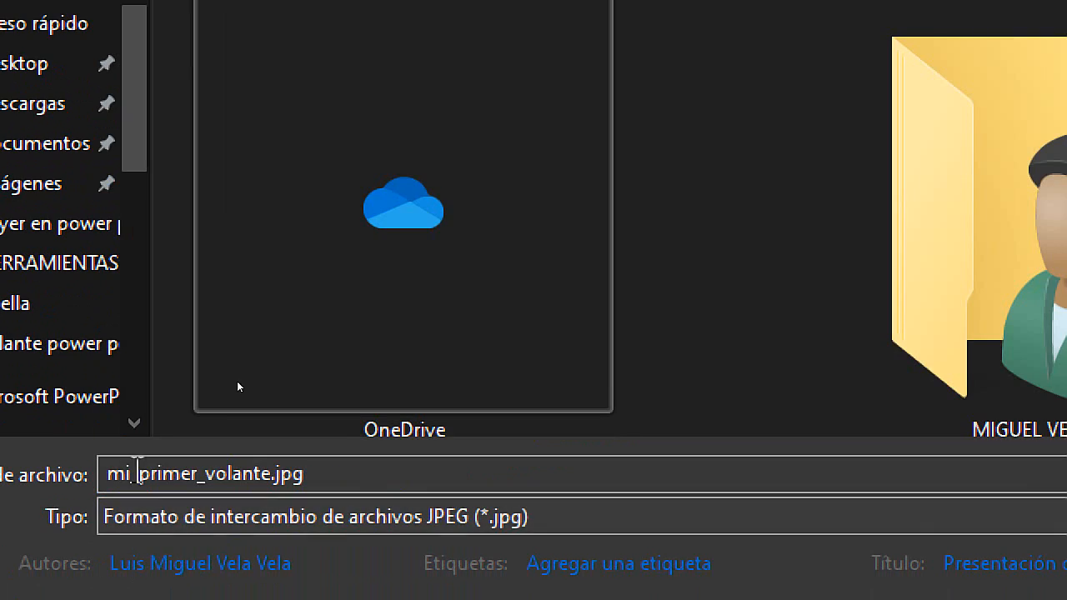
{"action": "left_click", "coordinate": [267, 475]}
{"action": "left_click", "coordinate": [150, 474]}
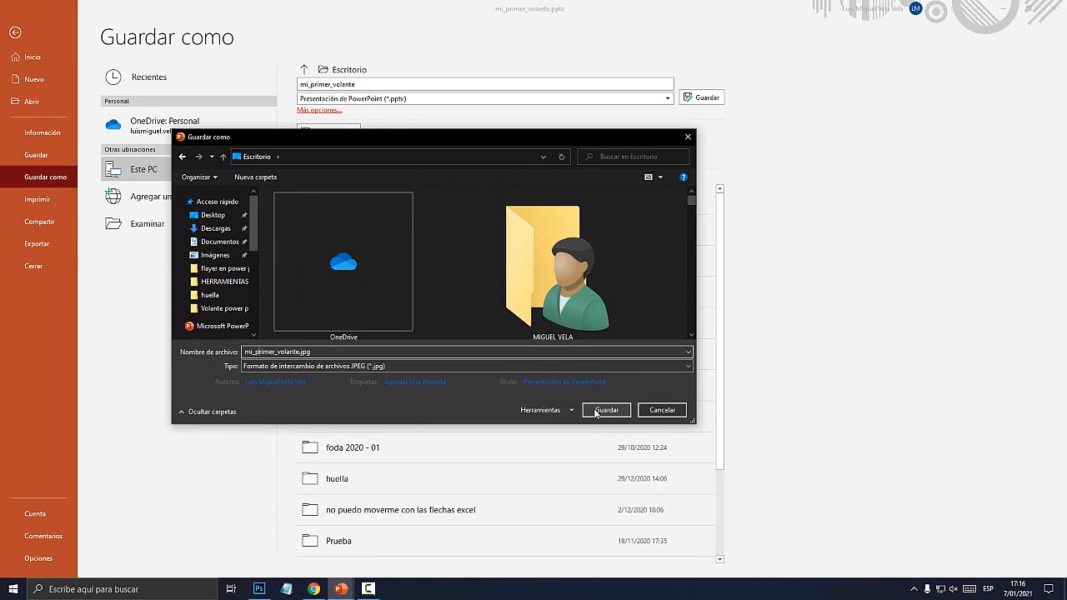
{"action": "left_click", "coordinate": [599, 410]}
{"action": "left_click", "coordinate": [562, 297]}
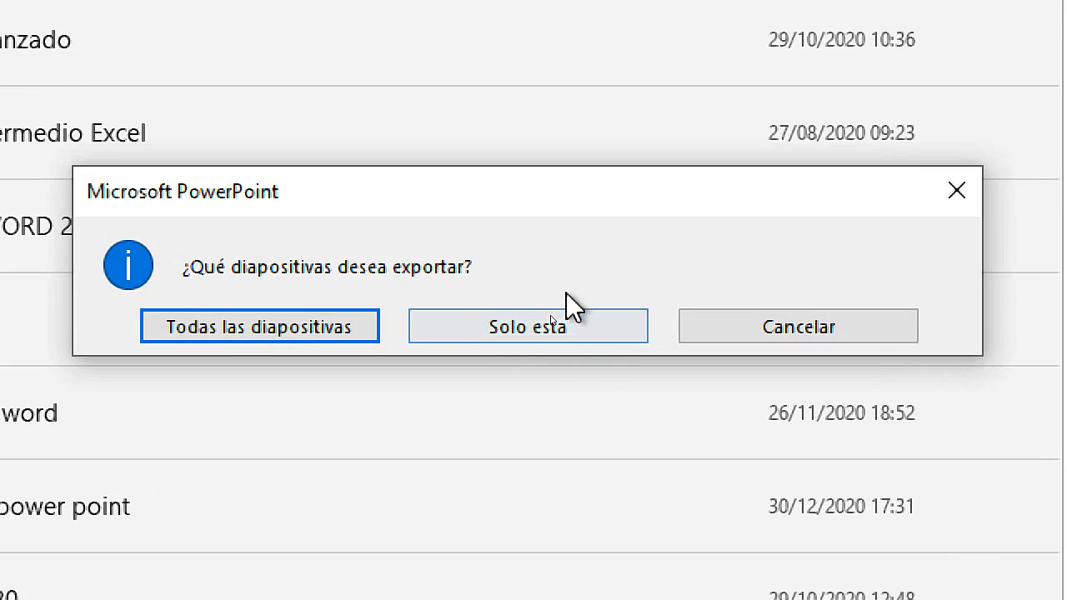
{"action": "left_click", "coordinate": [546, 325]}
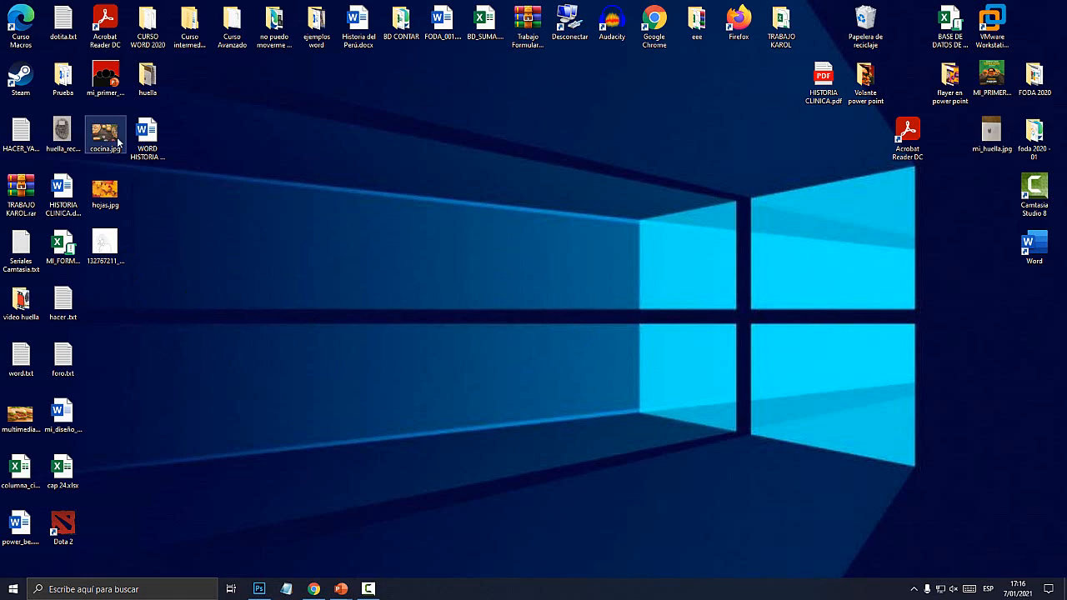
Step: Move the exported MI_PRIMER_VOLANTE.jpg to an empty area of the desktop and open it for review
{"action": "left_click", "coordinate": [34, 260]}
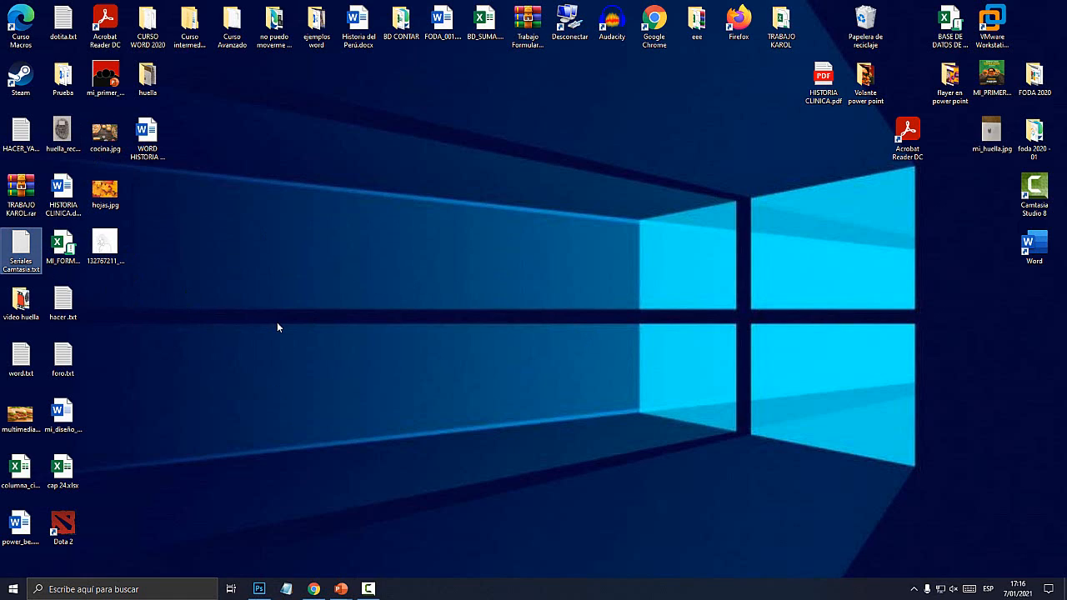
{"action": "key", "text": "m"}
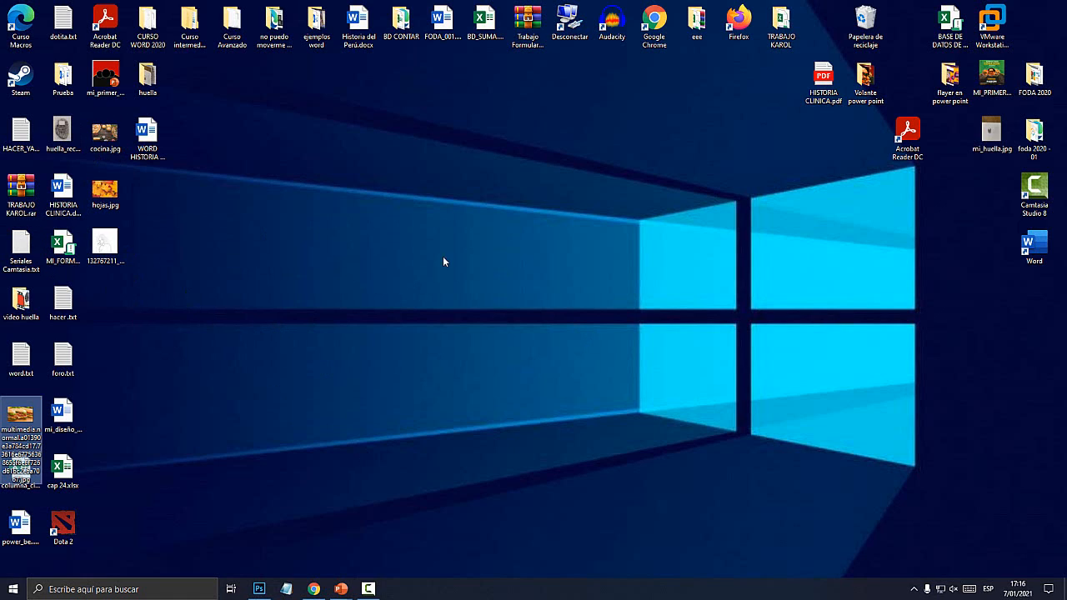
{"action": "left_click_drag", "start_coordinate": [997, 77], "coordinate": [281, 191]}
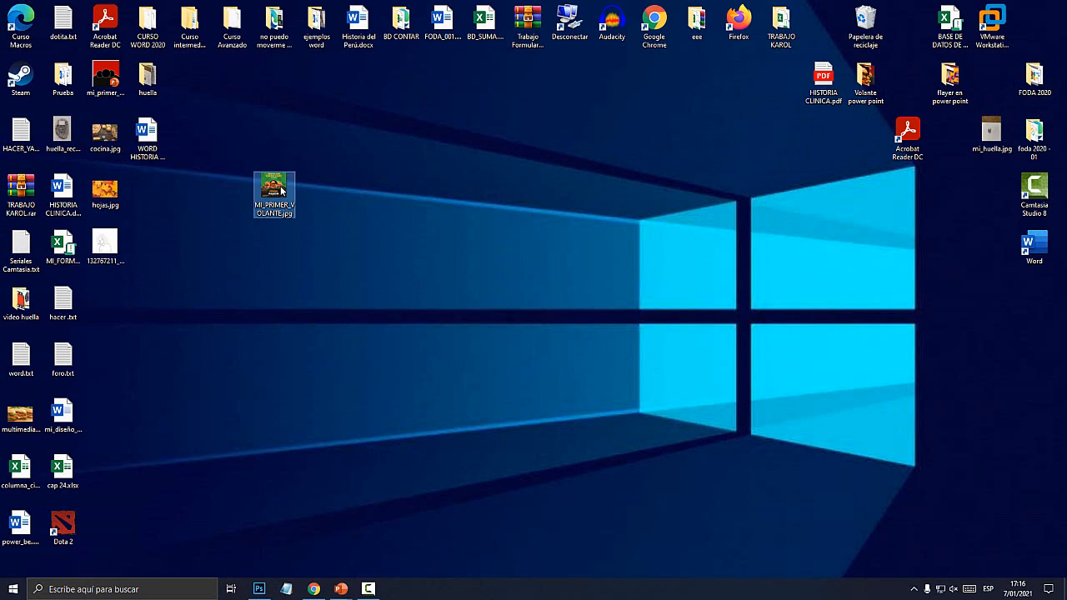
{"action": "mouse_move", "coordinate": [281, 191]}
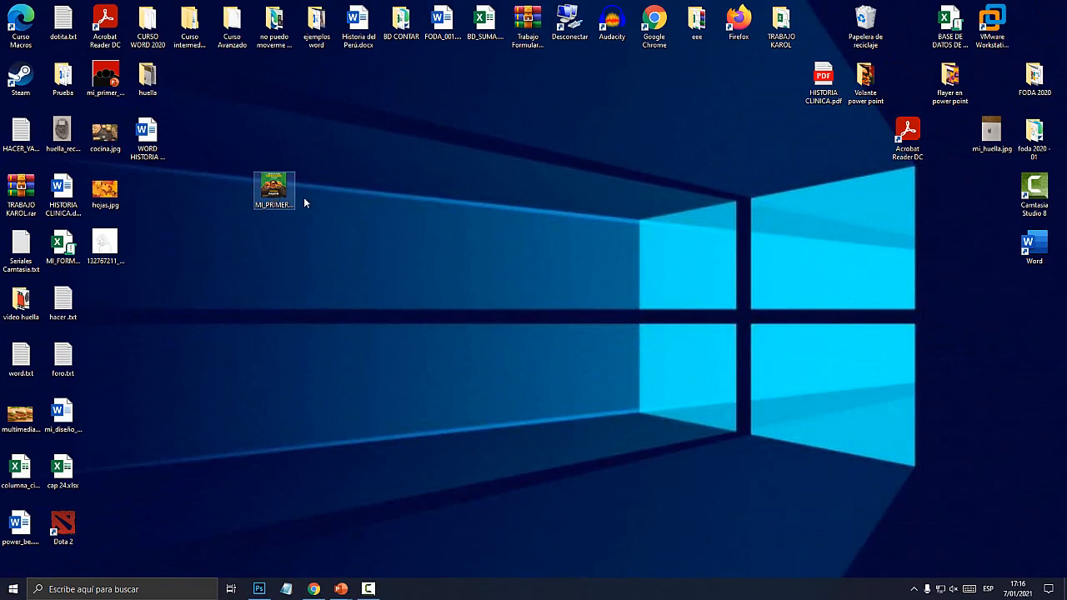
{"action": "key", "text": "Return"}
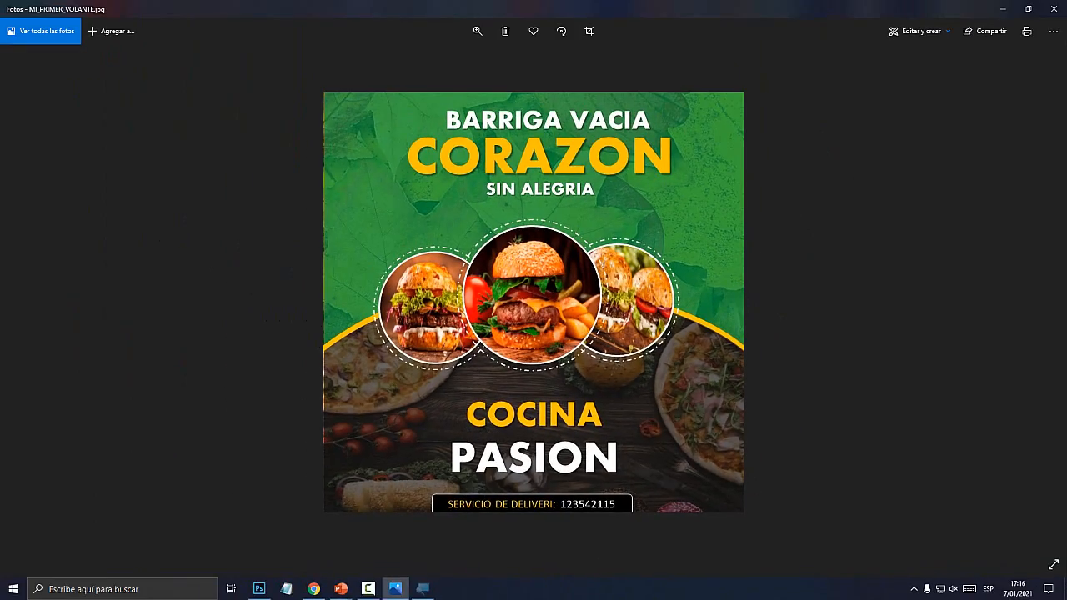
Step: Switch back to mi_primer_volante.pptx in PowerPoint and move the delivery service bar slightly up from the slide's lower edge
{"action": "left_click", "coordinate": [343, 590]}
{"action": "left_click", "coordinate": [411, 553]}
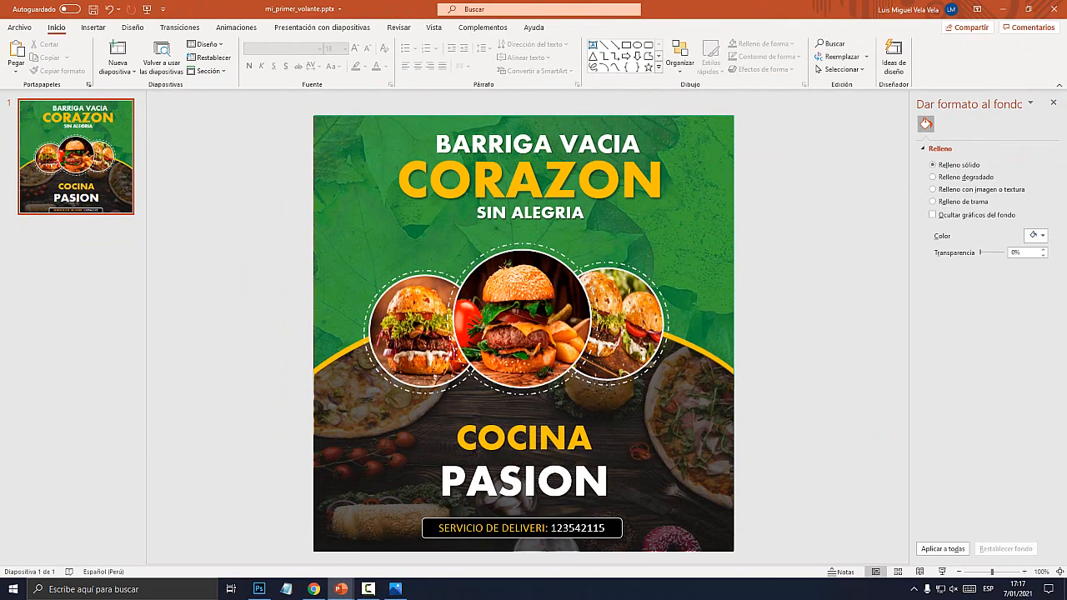
{"action": "left_click_drag", "start_coordinate": [554, 521], "coordinate": [554, 508]}
{"action": "left_click", "coordinate": [820, 424]}
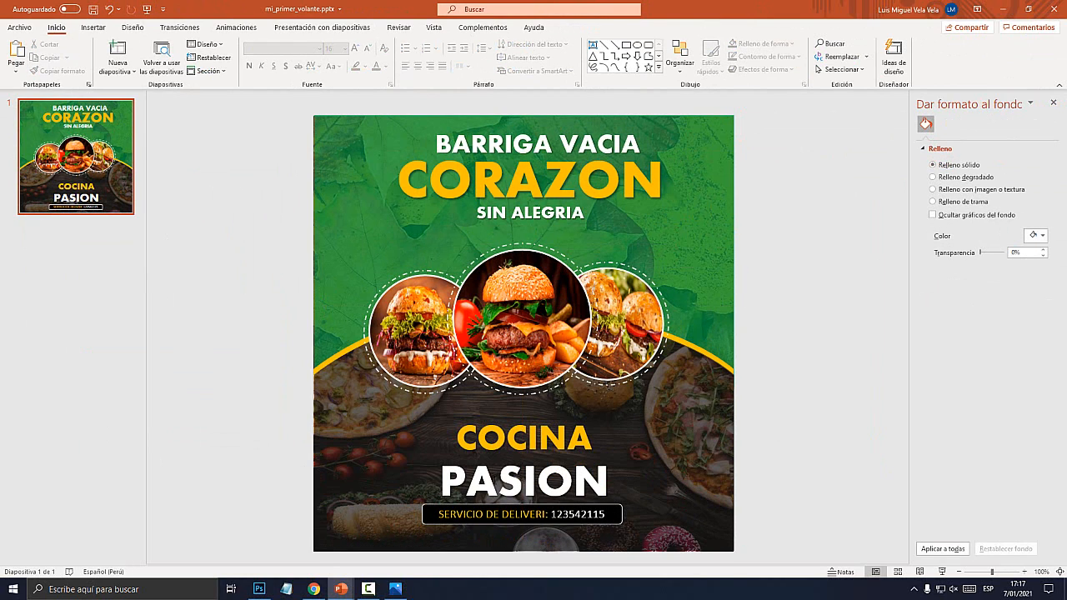
Step: Nudge the PASION text and the COCINA text slightly up on the flyer's lower half
{"action": "left_click", "coordinate": [497, 479]}
{"action": "left_click", "coordinate": [506, 453]}
{"action": "key", "text": "Up"}
{"action": "key", "text": "Up"}
{"action": "key", "text": "Up"}
{"action": "key", "text": "Up"}
{"action": "key", "text": "Up"}
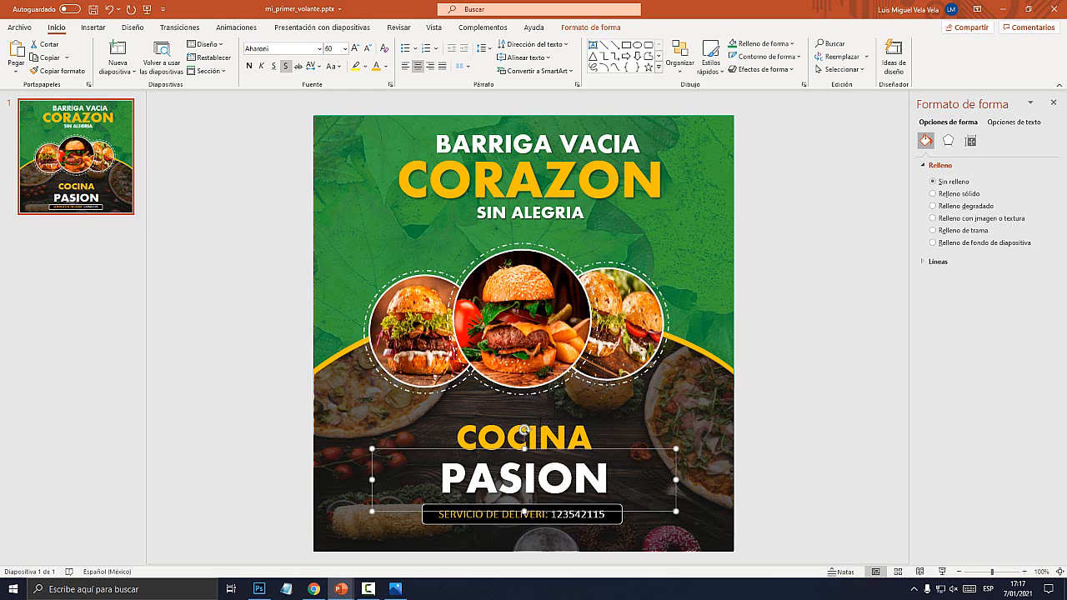
{"action": "left_click", "coordinate": [540, 420]}
{"action": "left_click", "coordinate": [541, 409]}
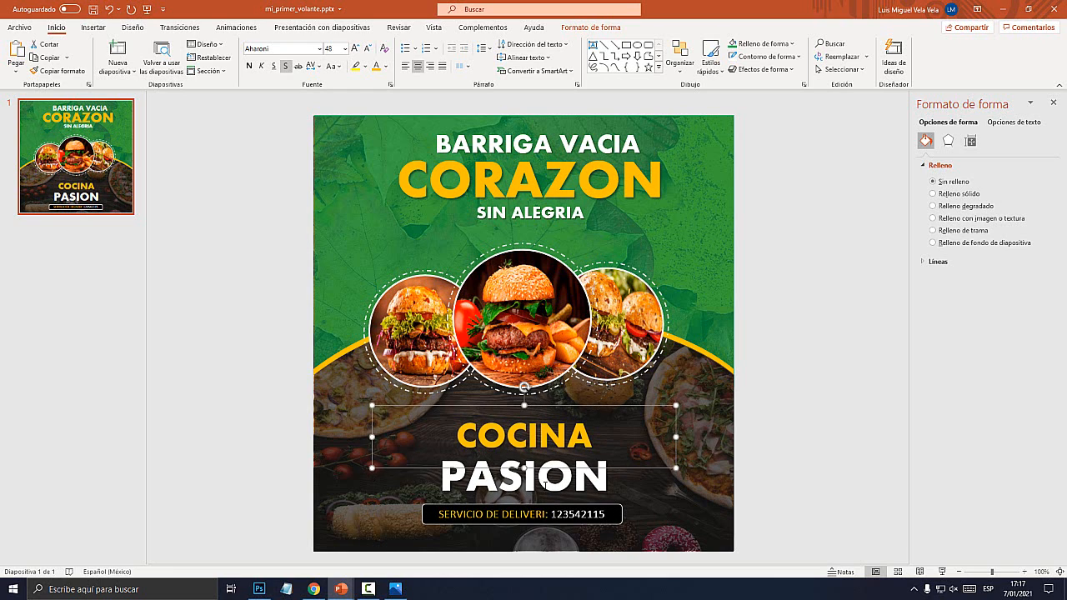
Step: Nudge the PASION text further up toward COCINA and raise the delivery service bar slightly to follow it
{"action": "left_click", "coordinate": [536, 450]}
{"action": "left_click", "coordinate": [536, 448]}
{"action": "key", "text": "Up"}
{"action": "key", "text": "Up"}
{"action": "key", "text": "Up"}
{"action": "key", "text": "Up"}
{"action": "key", "text": "Up"}
{"action": "key", "text": "Up"}
{"action": "key", "text": "Up"}
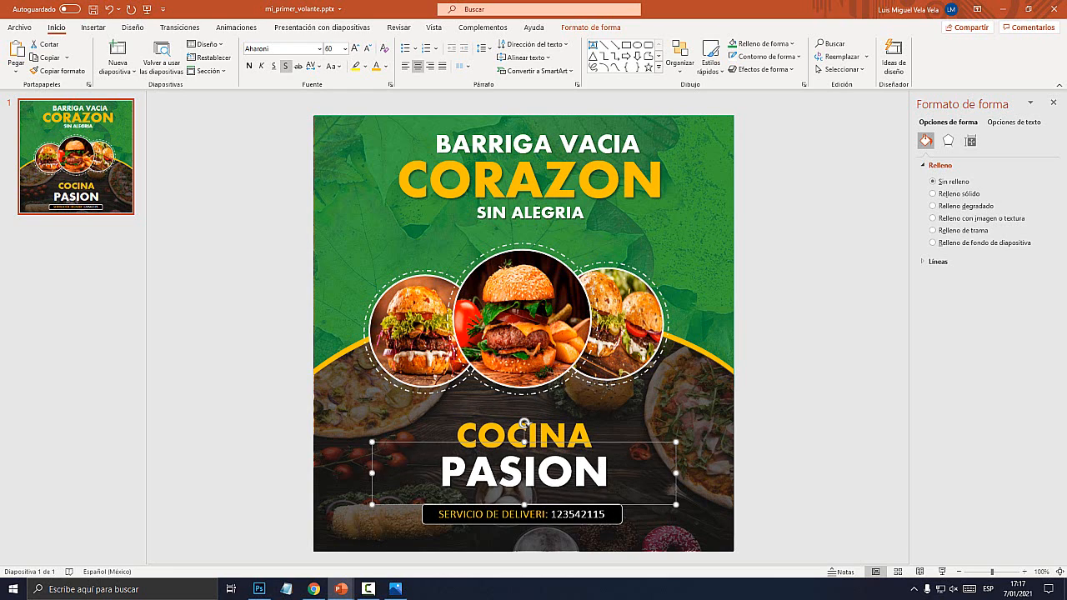
{"action": "left_click", "coordinate": [548, 525]}
{"action": "key", "text": "Up"}
{"action": "key", "text": "Up"}
{"action": "left_click", "coordinate": [806, 414]}
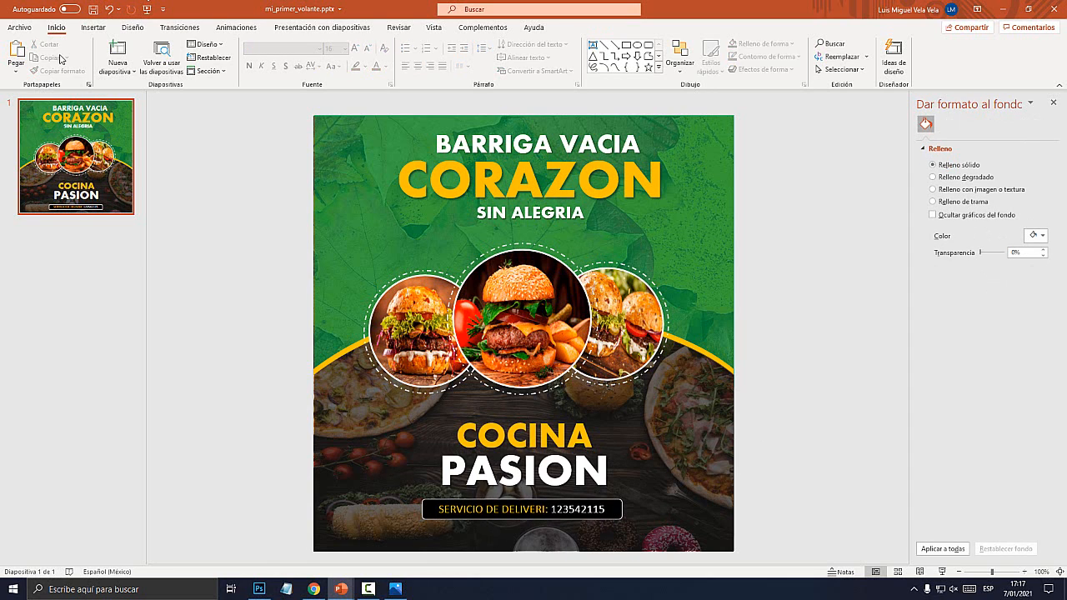
Step: Begin saving another copy of the adjusted flyer and set the Escritorio folder as its destination
{"action": "left_click", "coordinate": [20, 27]}
{"action": "left_click", "coordinate": [47, 179]}
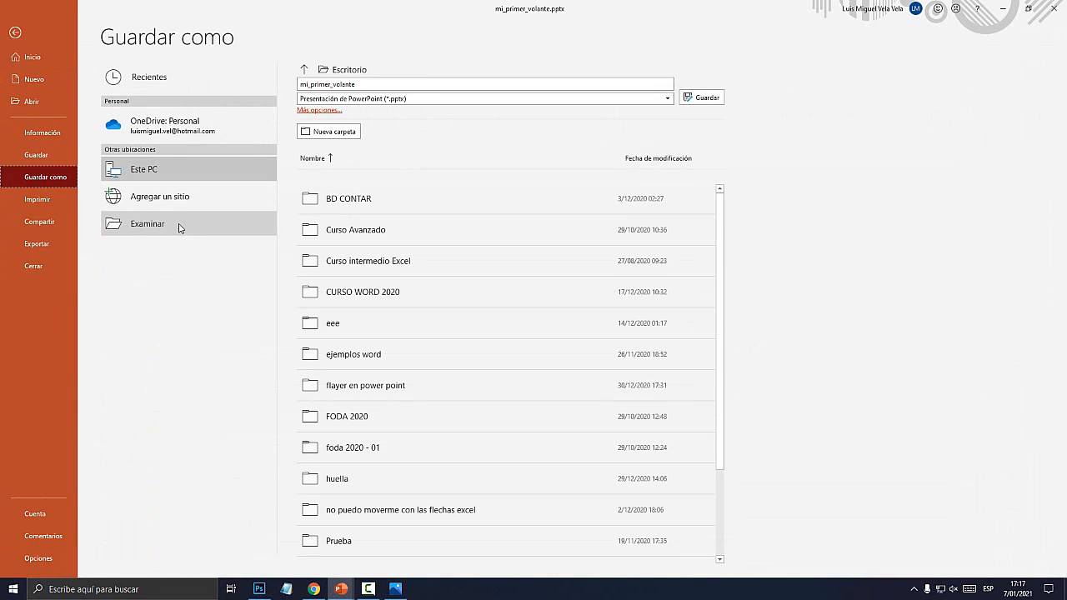
{"action": "left_click", "coordinate": [179, 226]}
{"action": "left_click", "coordinate": [243, 157]}
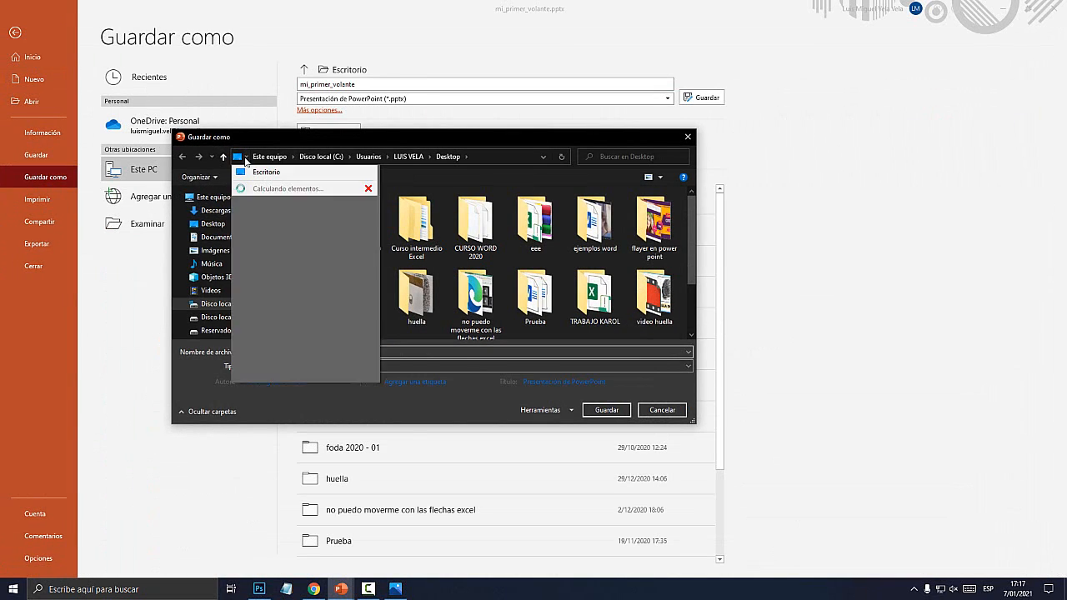
{"action": "left_click", "coordinate": [265, 172]}
Step: Export only the current slide as the JPEG mi_primer_volante.jpg, overwriting the previous export
{"action": "left_click", "coordinate": [280, 369]}
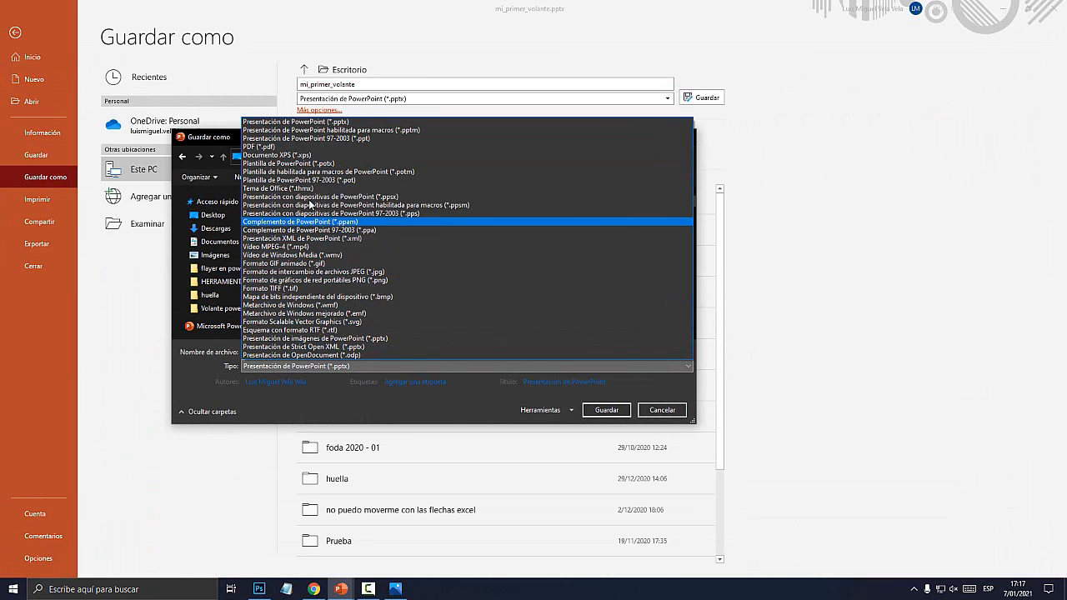
{"action": "left_click", "coordinate": [301, 271]}
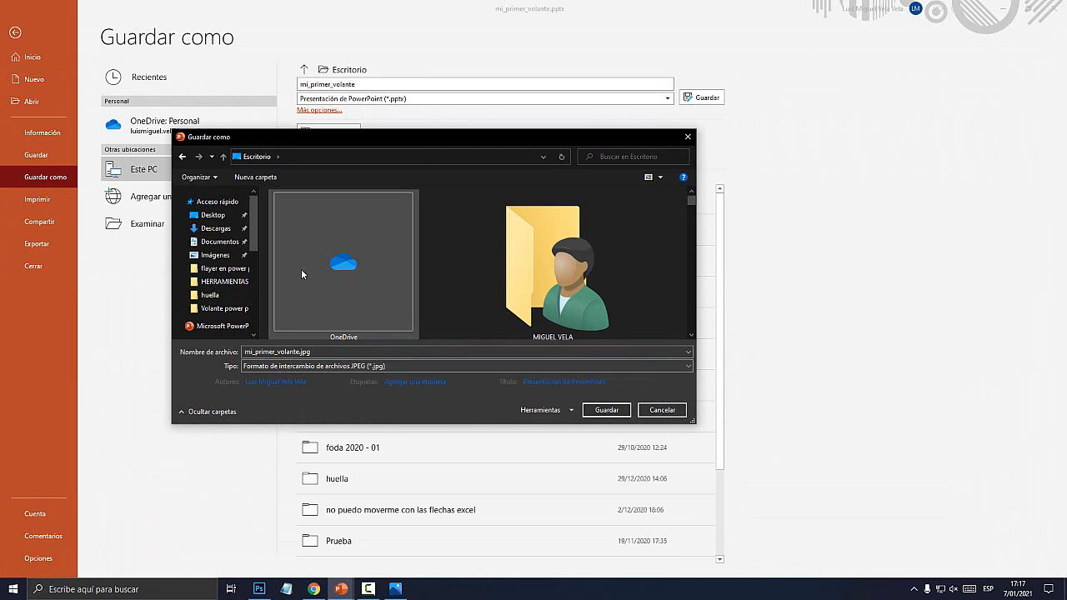
{"action": "left_click", "coordinate": [607, 410]}
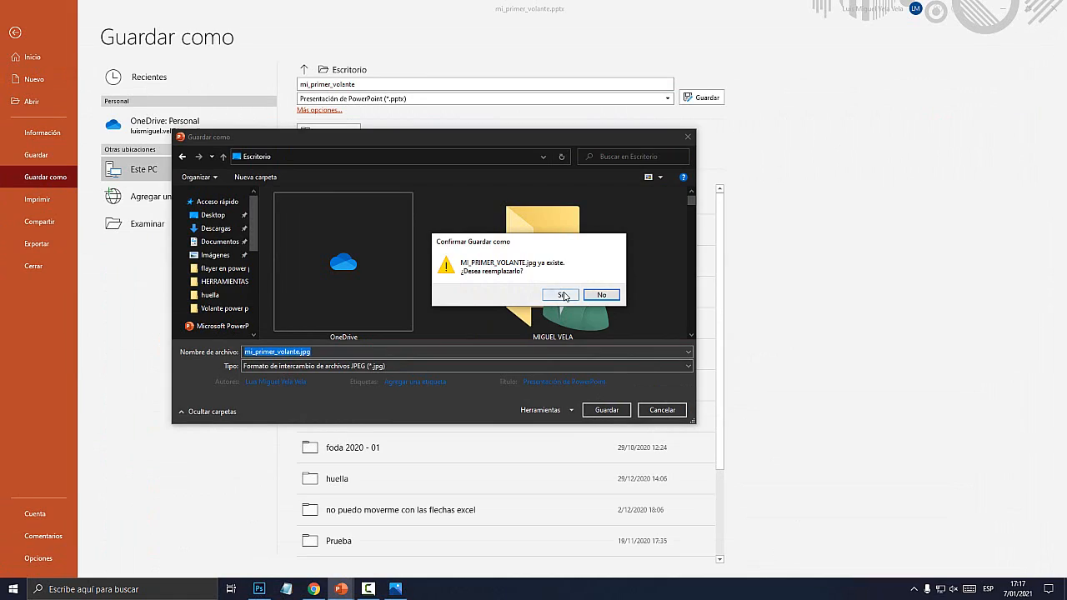
{"action": "left_click", "coordinate": [557, 298]}
{"action": "left_click", "coordinate": [537, 325]}
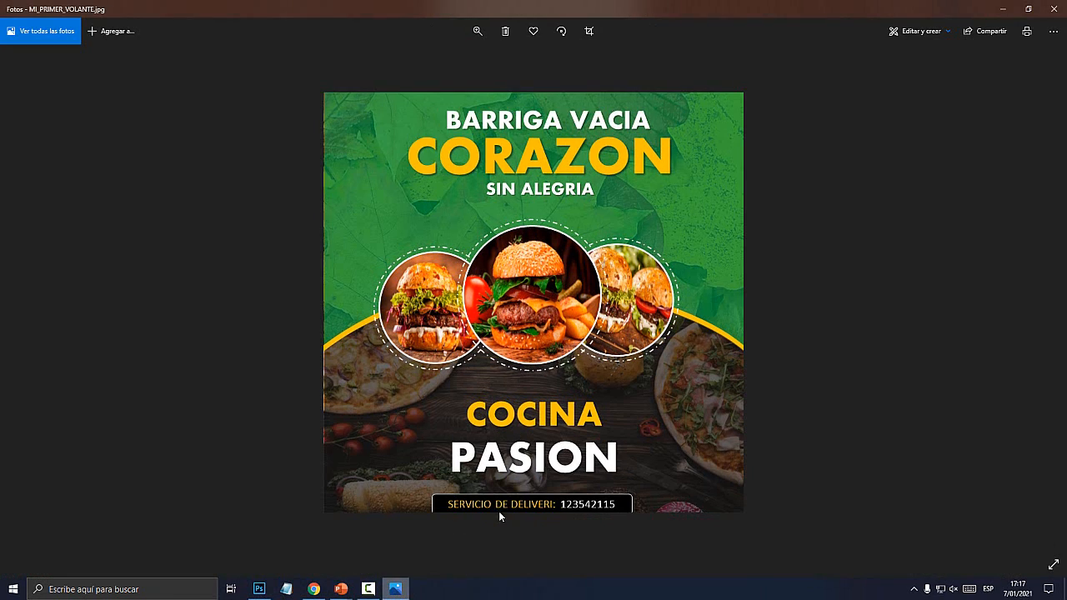
Step: Close the old image view and open the updated MI_PRIMER_VOLANTE.jpg from the desktop to check the flyer
{"action": "left_click", "coordinate": [1054, 8]}
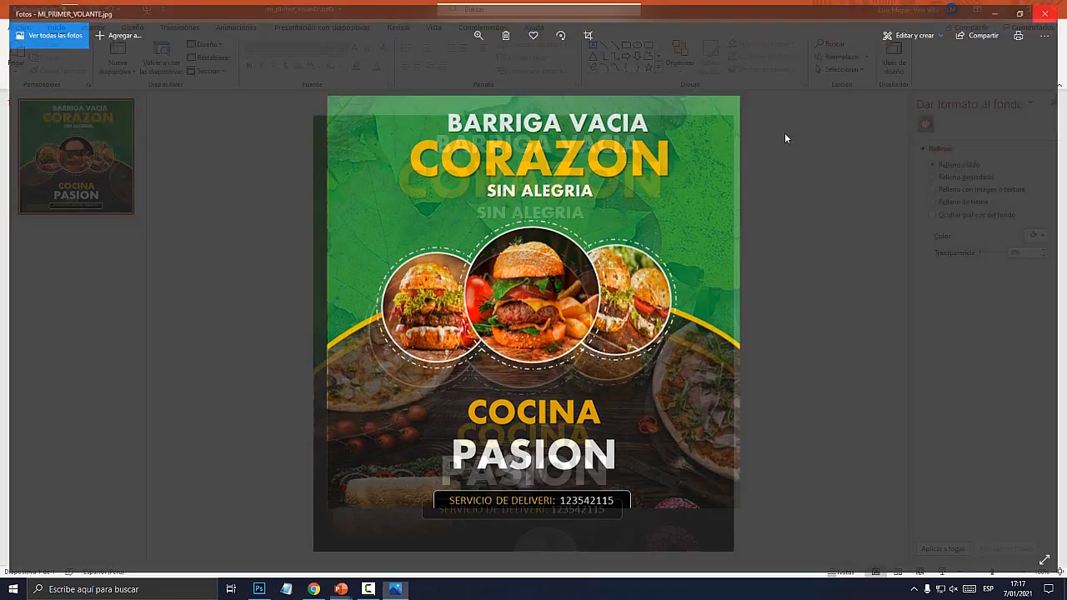
{"action": "key", "text": "super+d"}
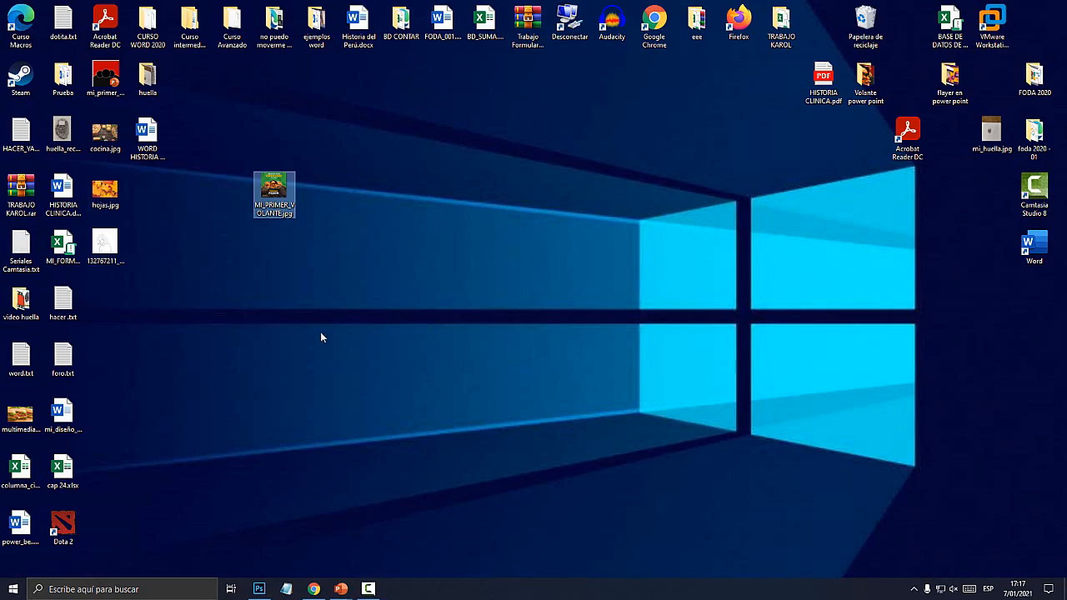
{"action": "double_click", "coordinate": [272, 193]}
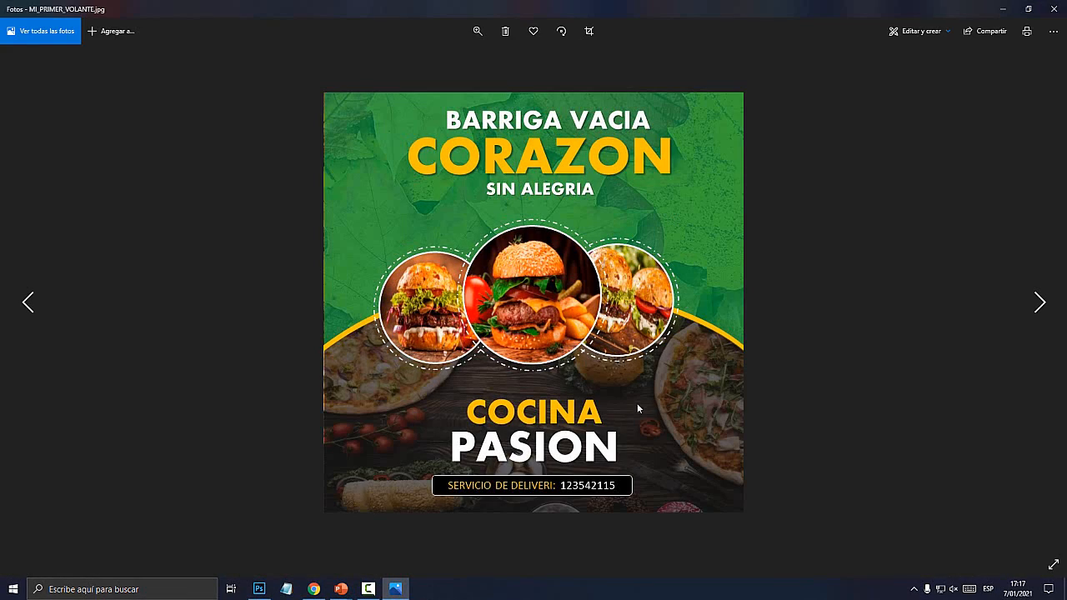